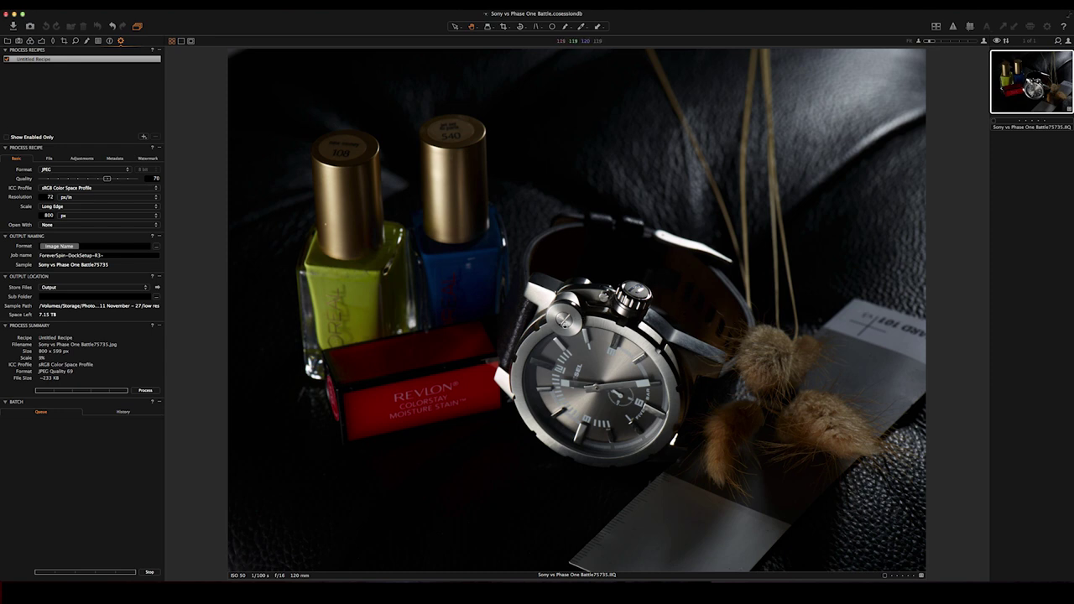
Zoom to 100% on the watch crown, pan across the dial, then return to the full photo
double_click(567, 321)
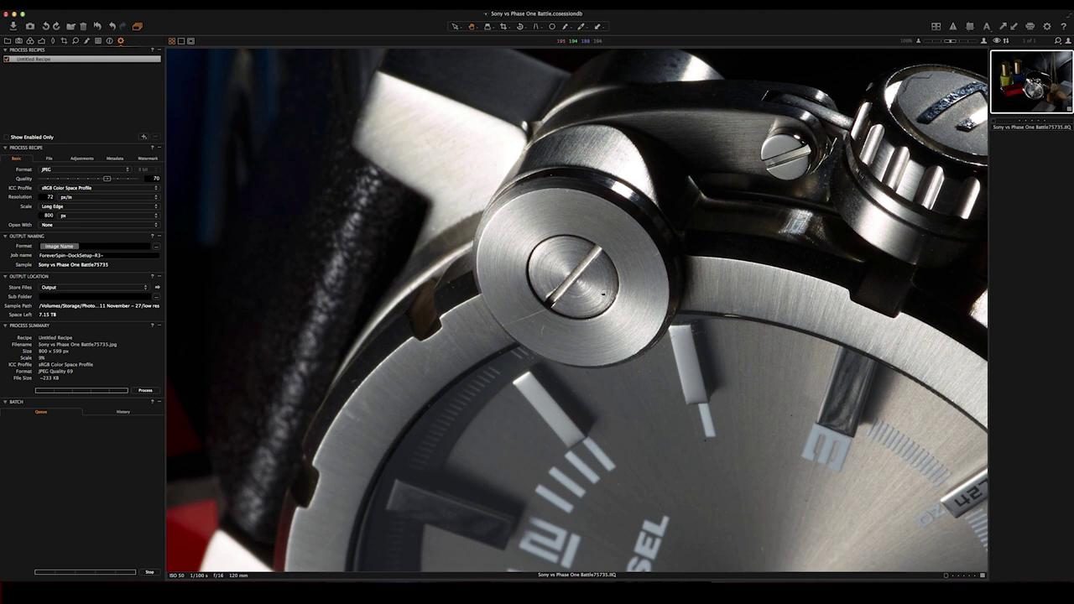
scroll(603, 294, down, 5)
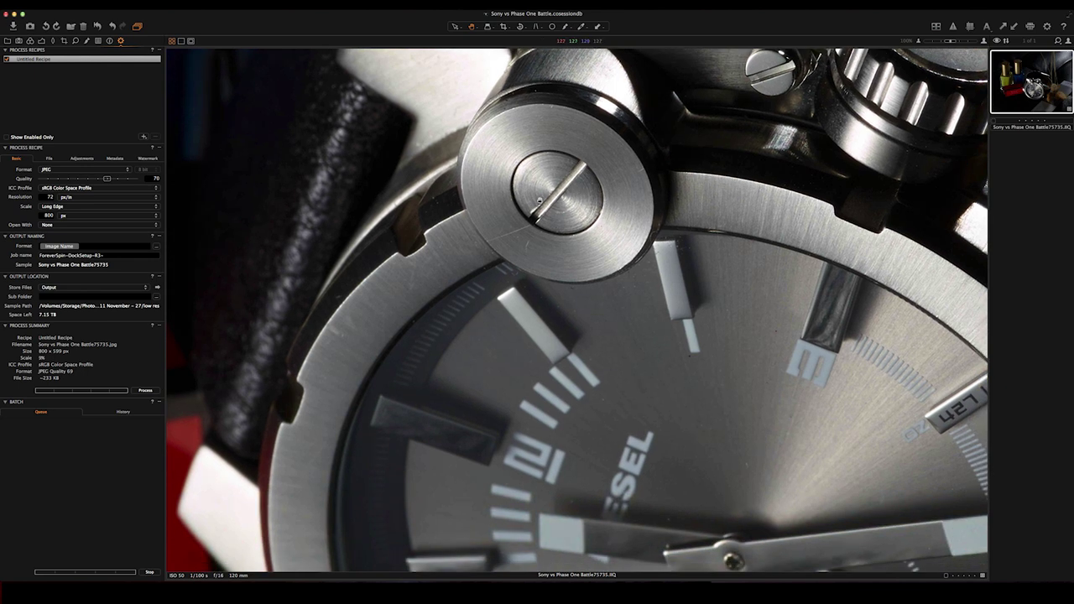
scroll(622, 152, up, 8)
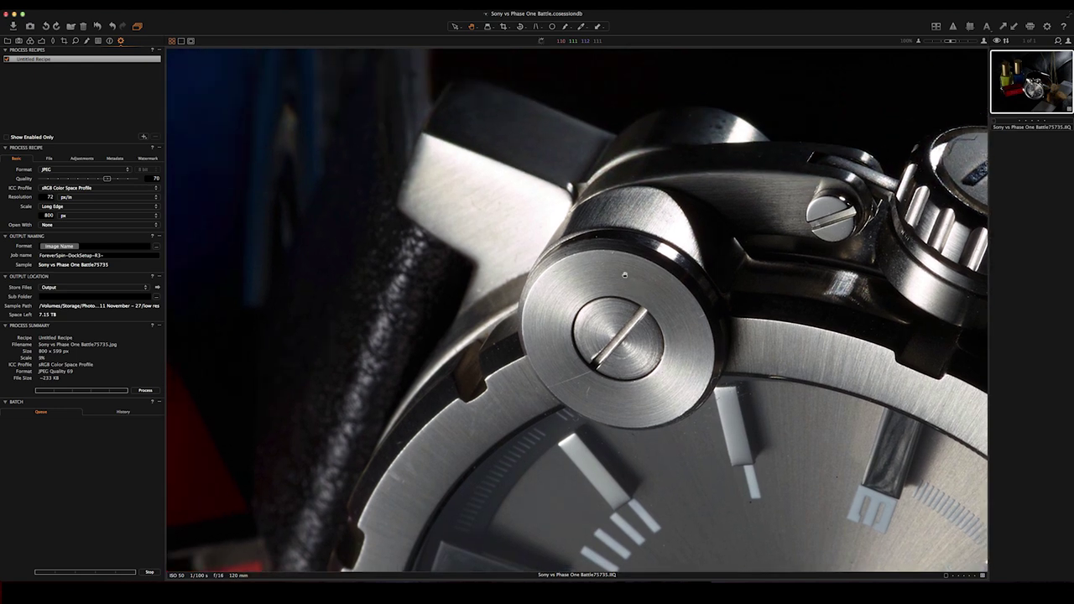
drag(625, 275, 565, 284)
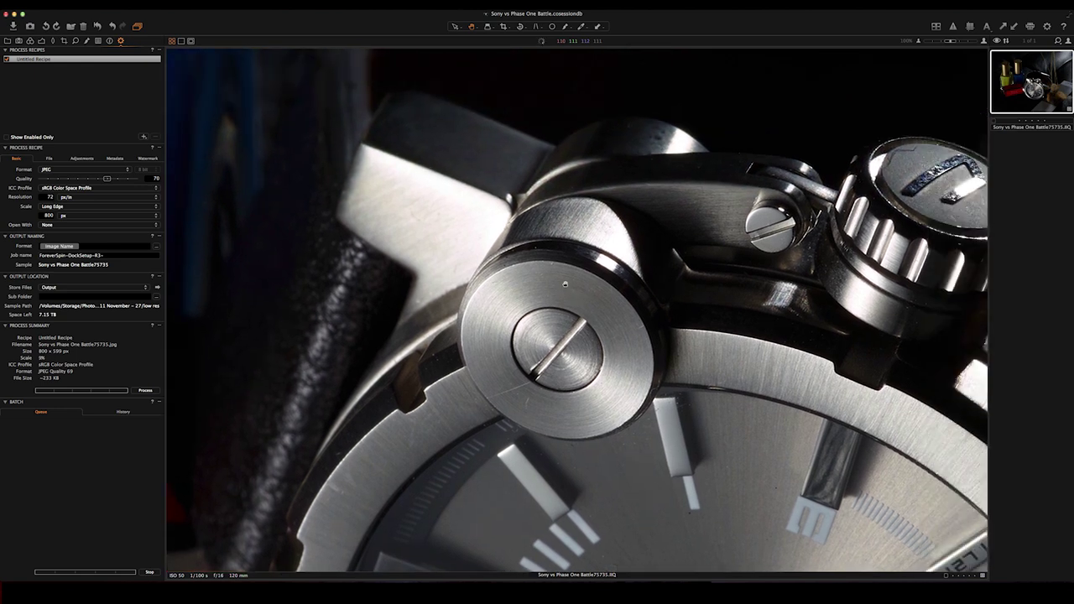
scroll(712, 239, down, 10)
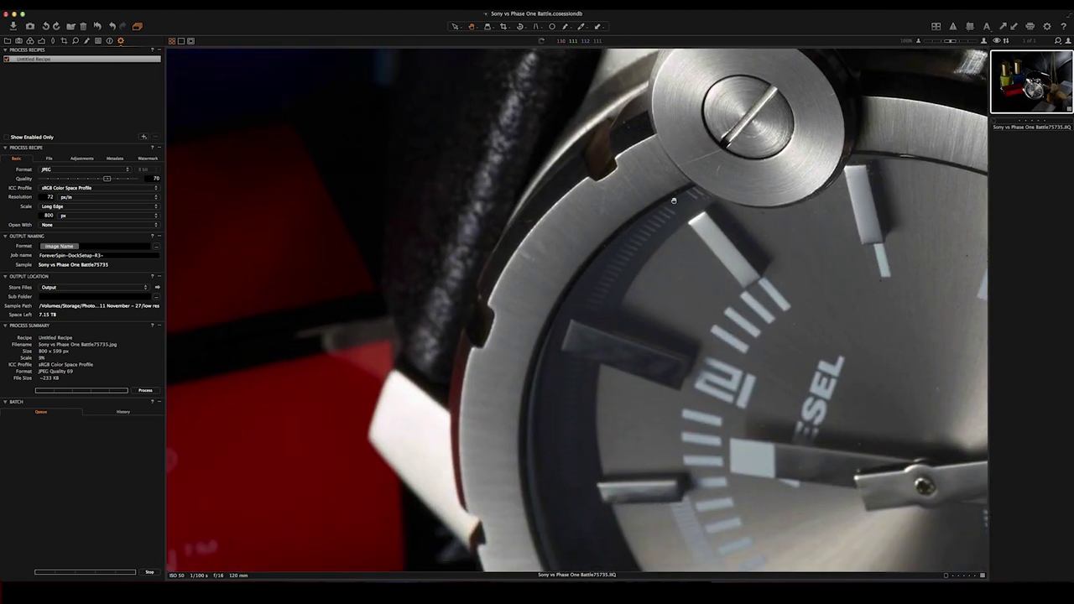
key(super+0)
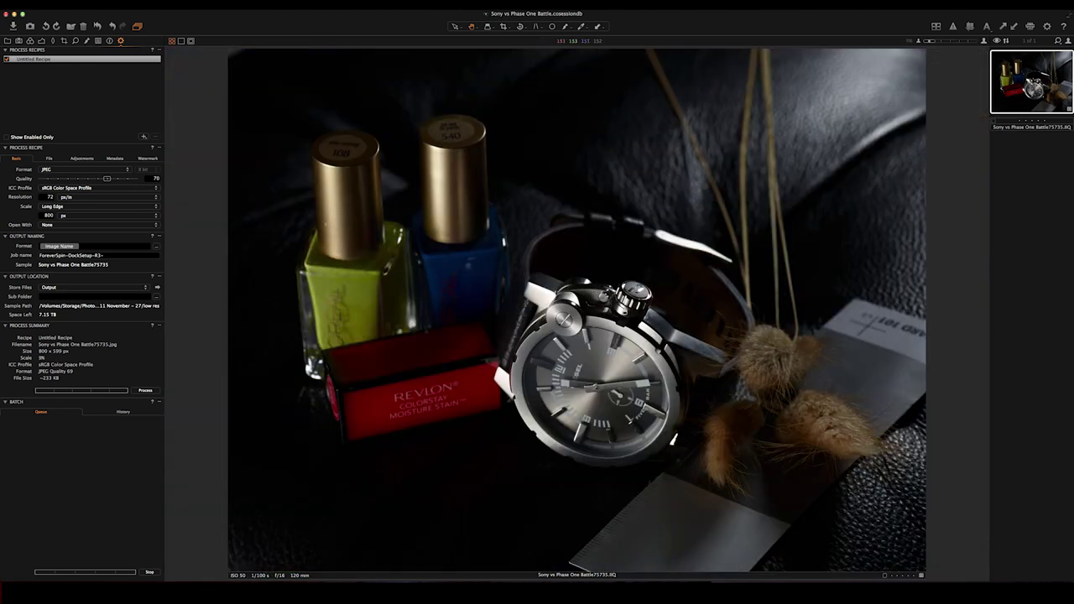
Inspect the watch crown, case, fur tufts and bezel at 100%, then return to the full view
click(567, 323)
drag(613, 283, 576, 211)
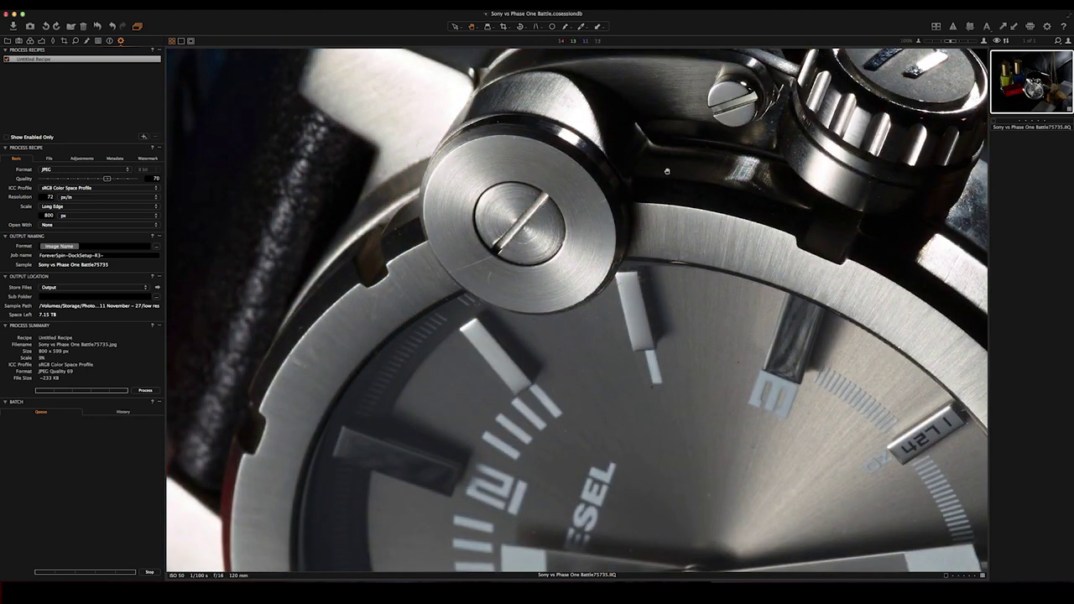
drag(744, 144, 705, 276)
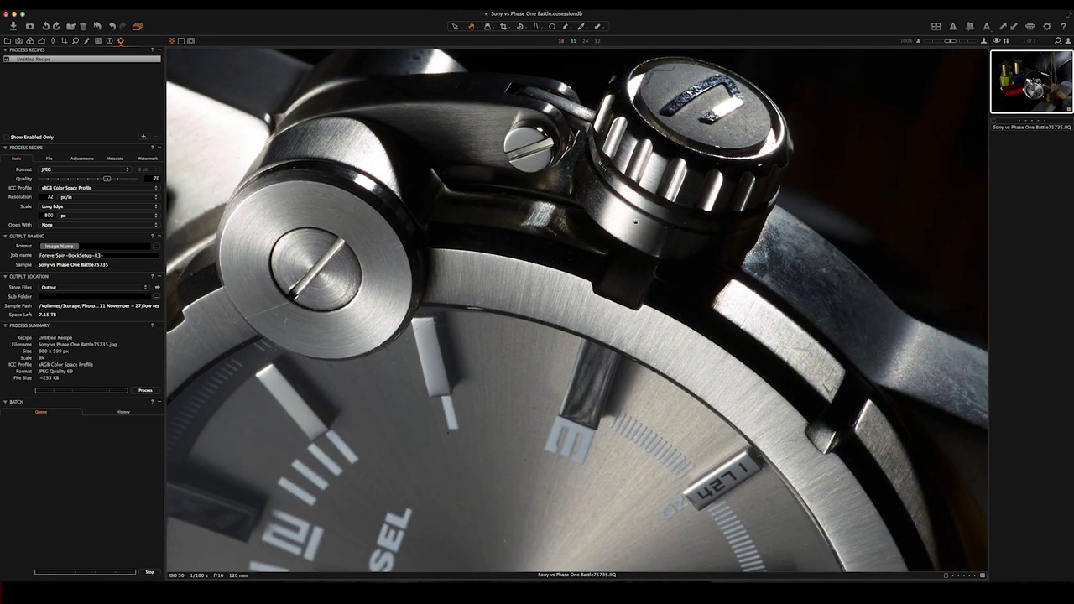
click(705, 276)
click(839, 434)
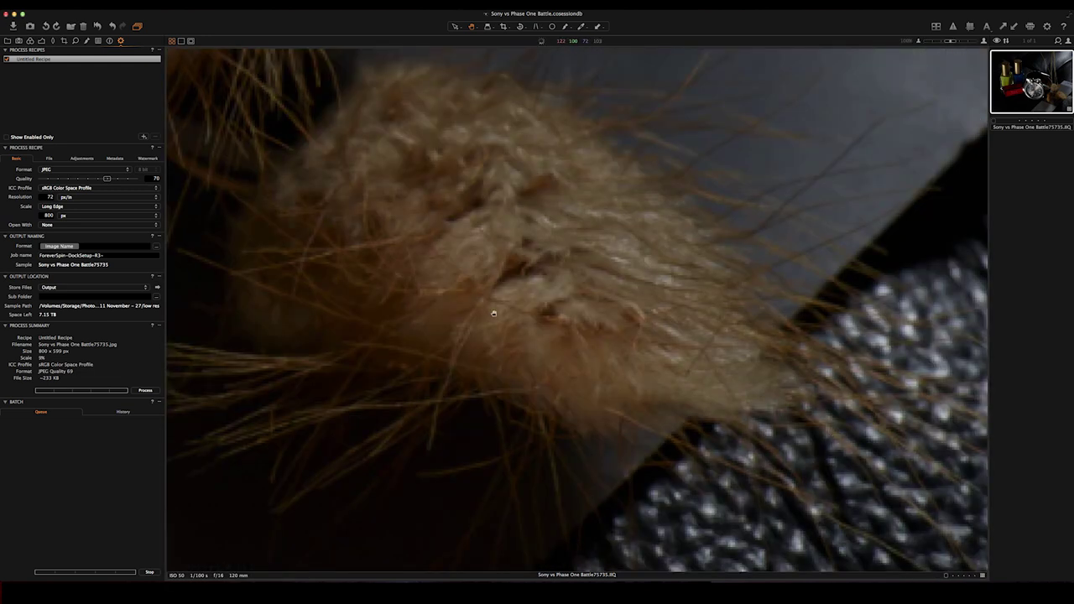
drag(425, 307, 801, 322)
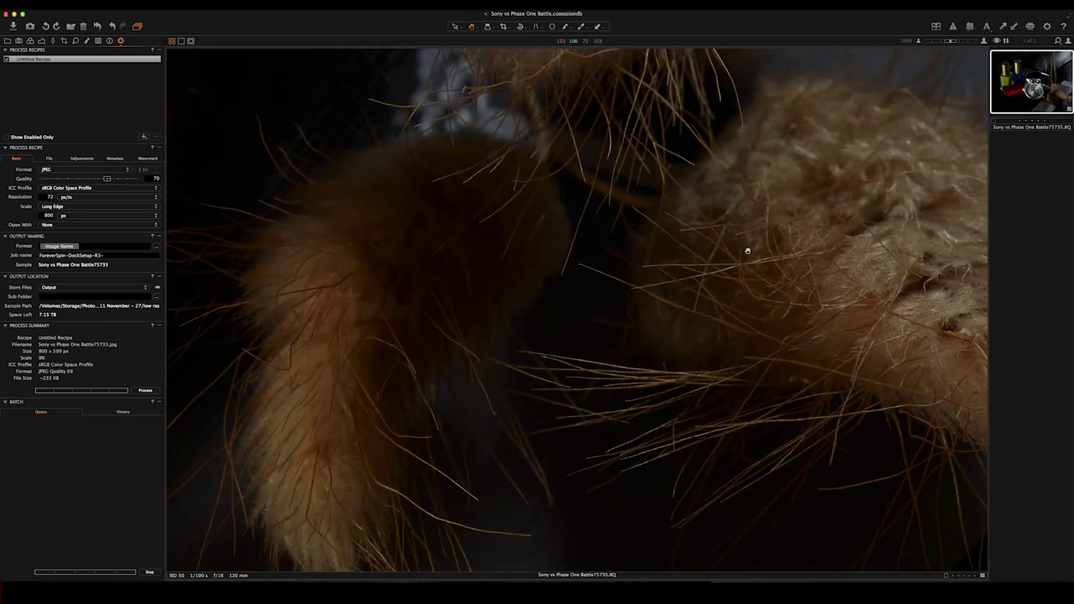
drag(636, 77, 764, 320)
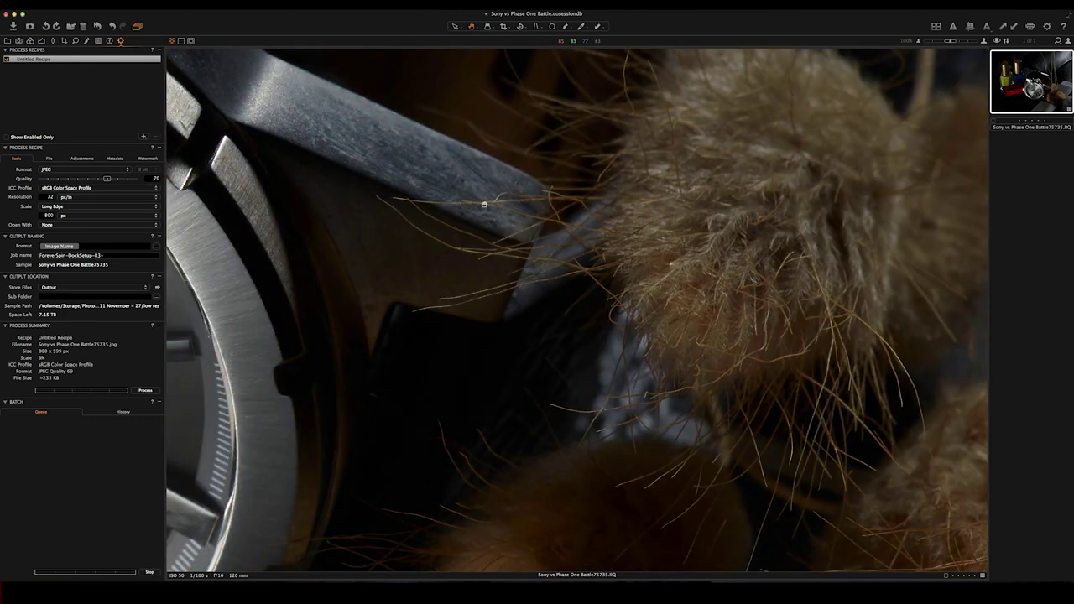
click(426, 208)
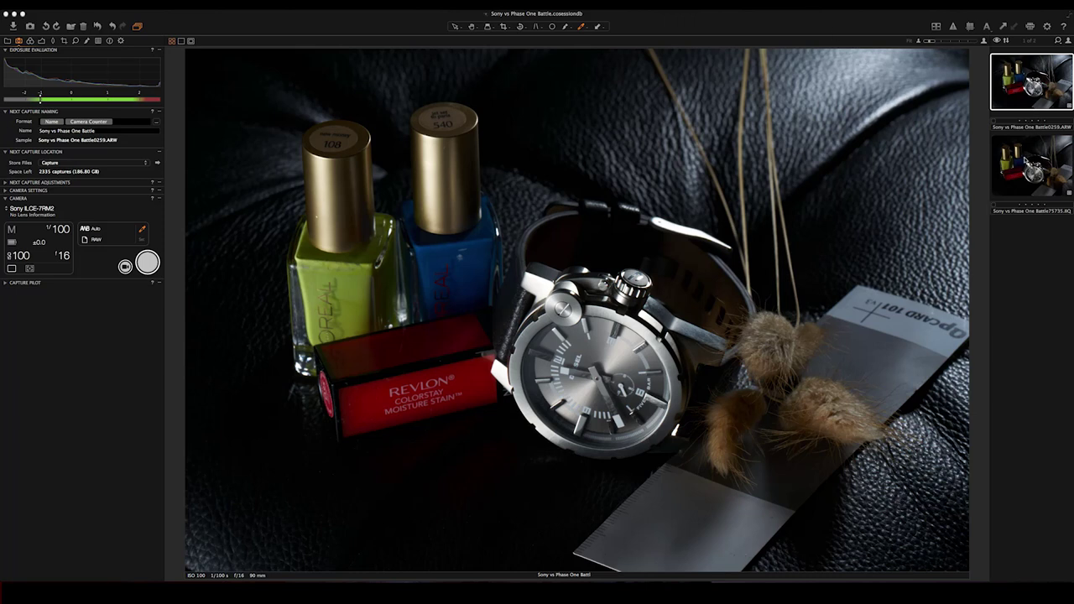
Flip back and forth between the Phase One and Sony watch shots
click(1026, 178)
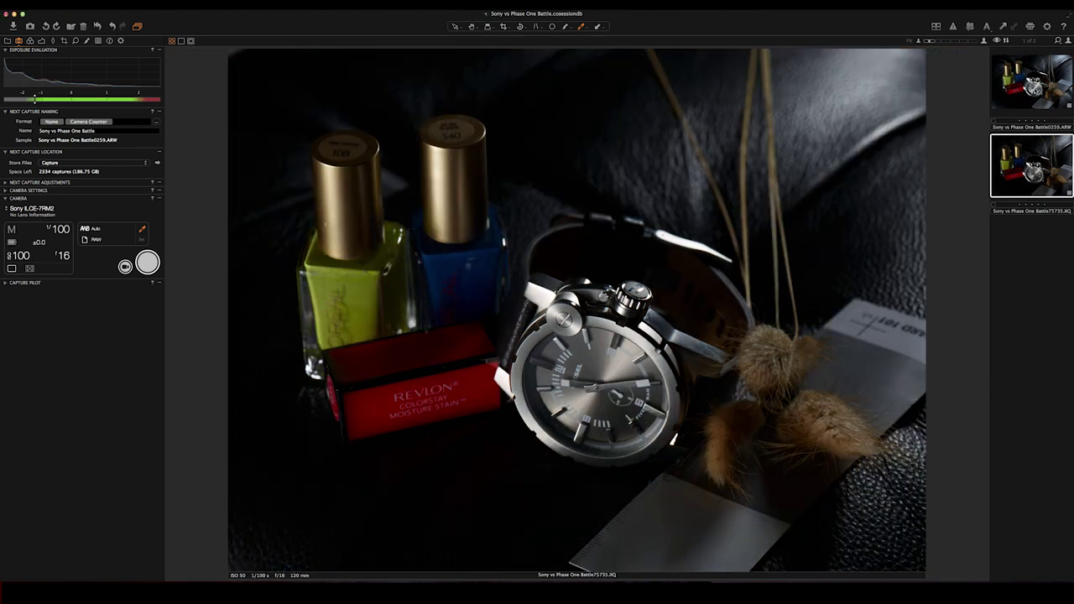
click(1031, 82)
click(1031, 166)
click(1031, 82)
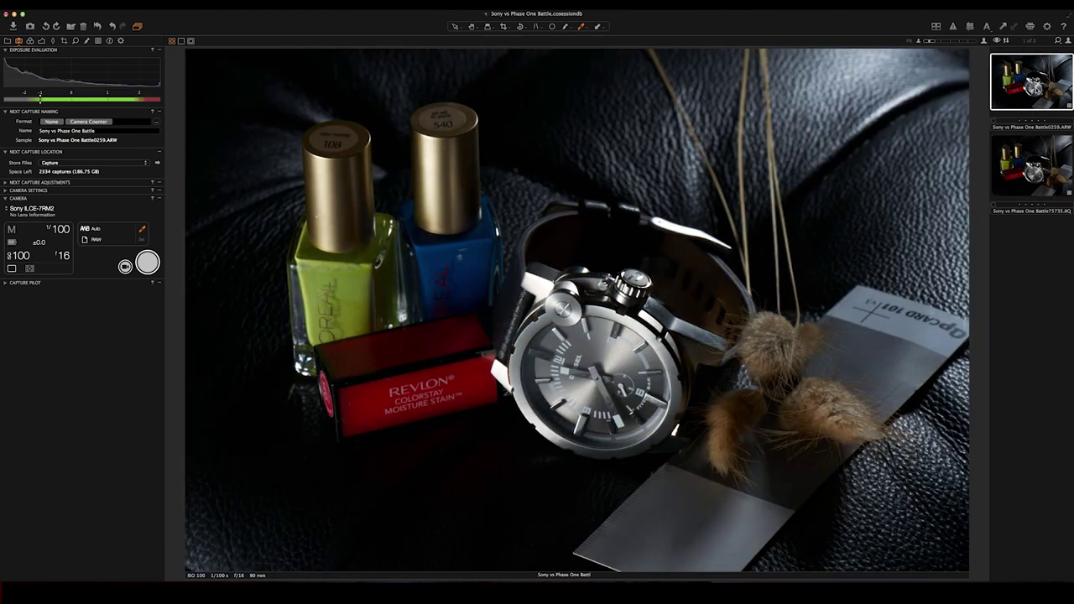
click(1030, 158)
click(1038, 99)
Compare Sony (ISO 100, 90 mm) with Phase One (ISO 50, 120 mm), then select both
click(1031, 159)
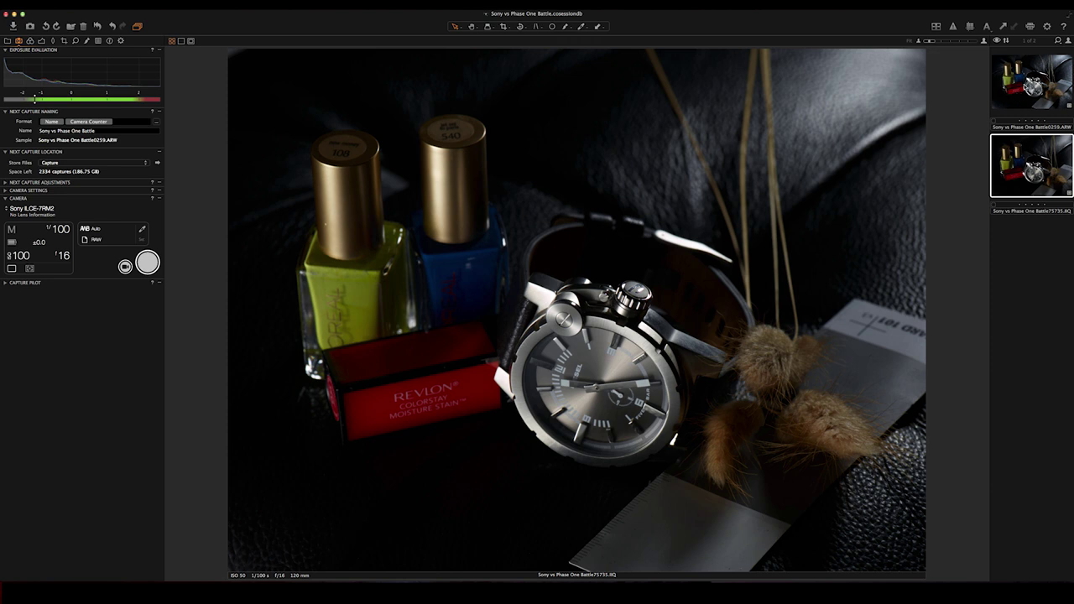
click(1031, 82)
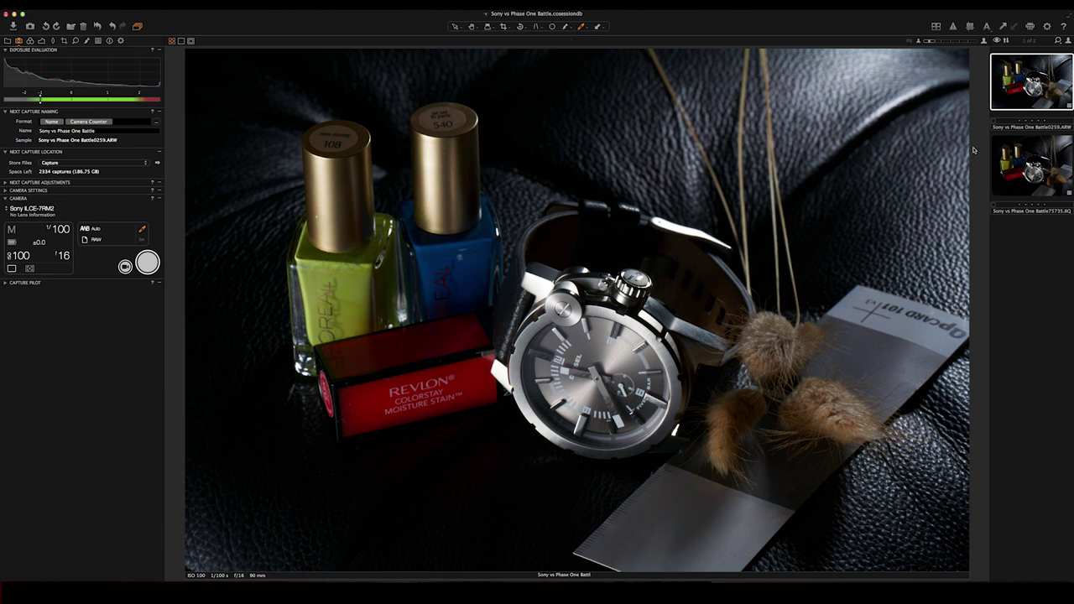
click(1031, 165)
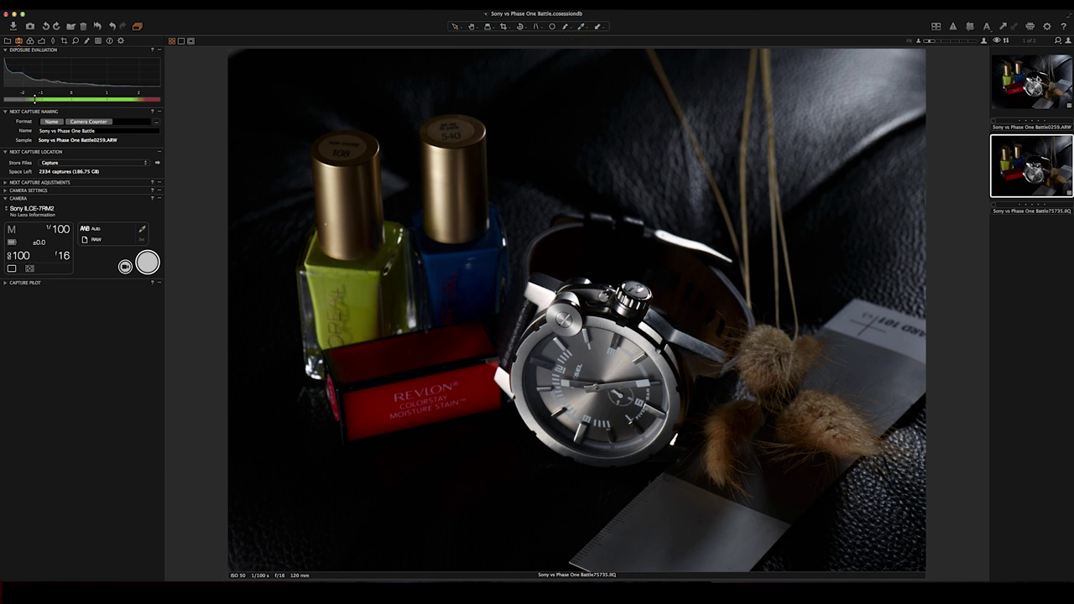
key(super+a)
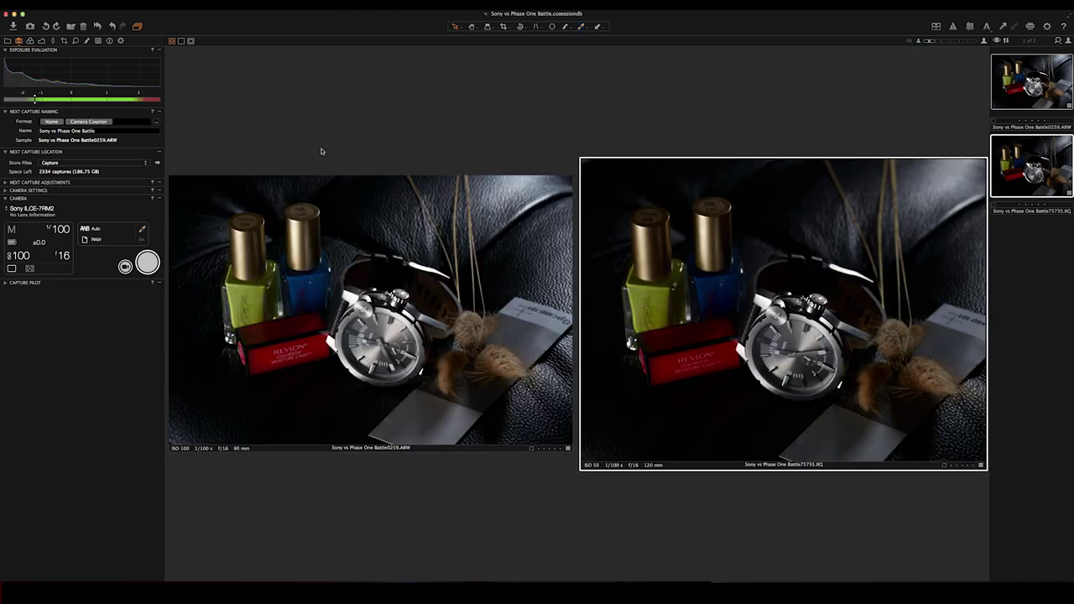
Reselect the Phase One and Sony thumbnails together and zoom both to 100% on the crown with Z
key(super+d)
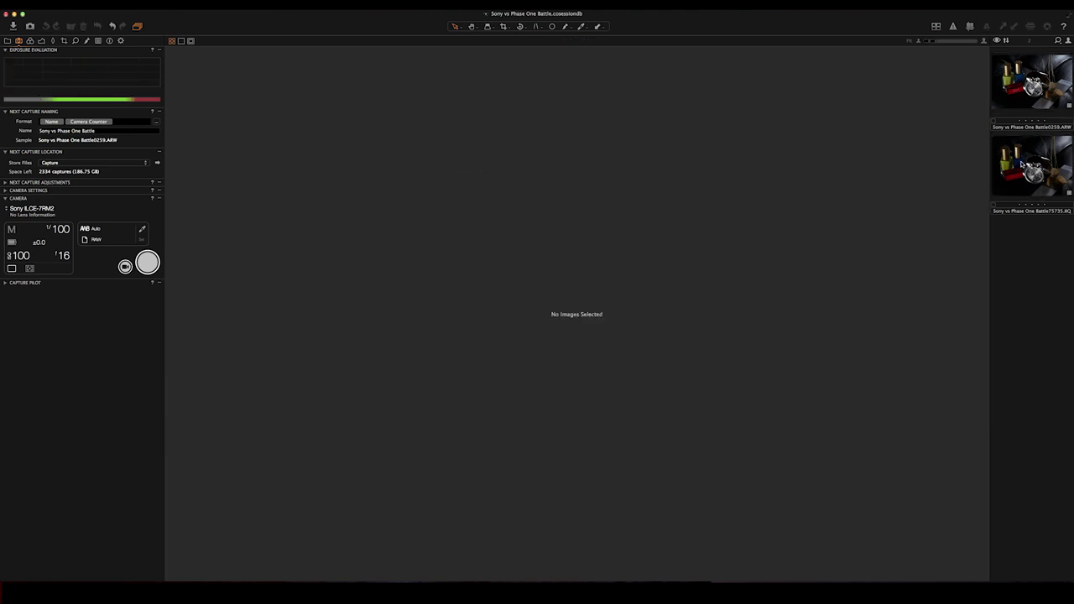
click(1022, 163)
super+click(1017, 103)
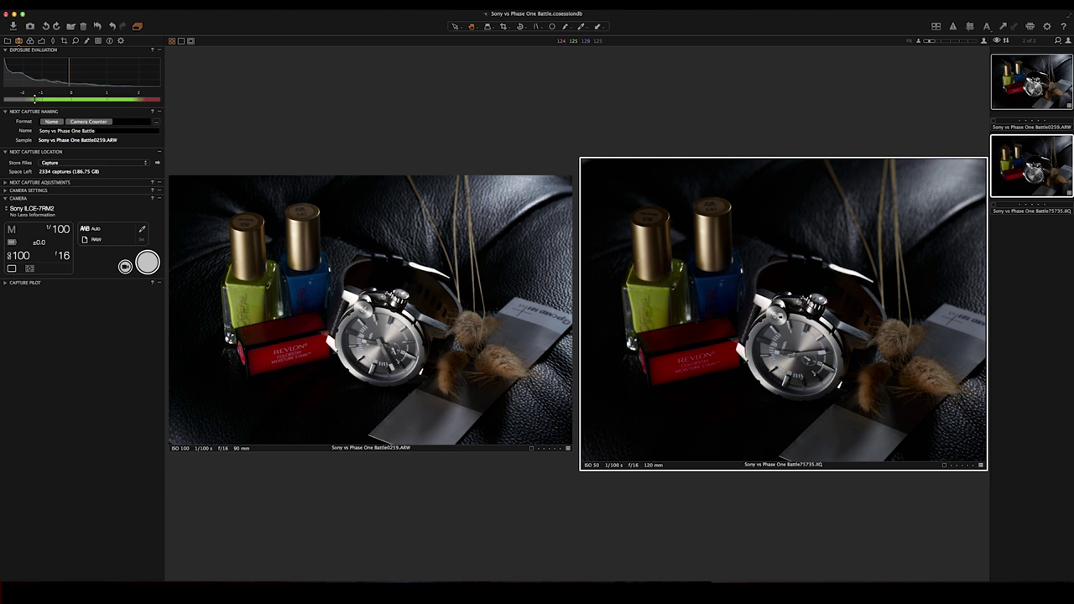
key(z)
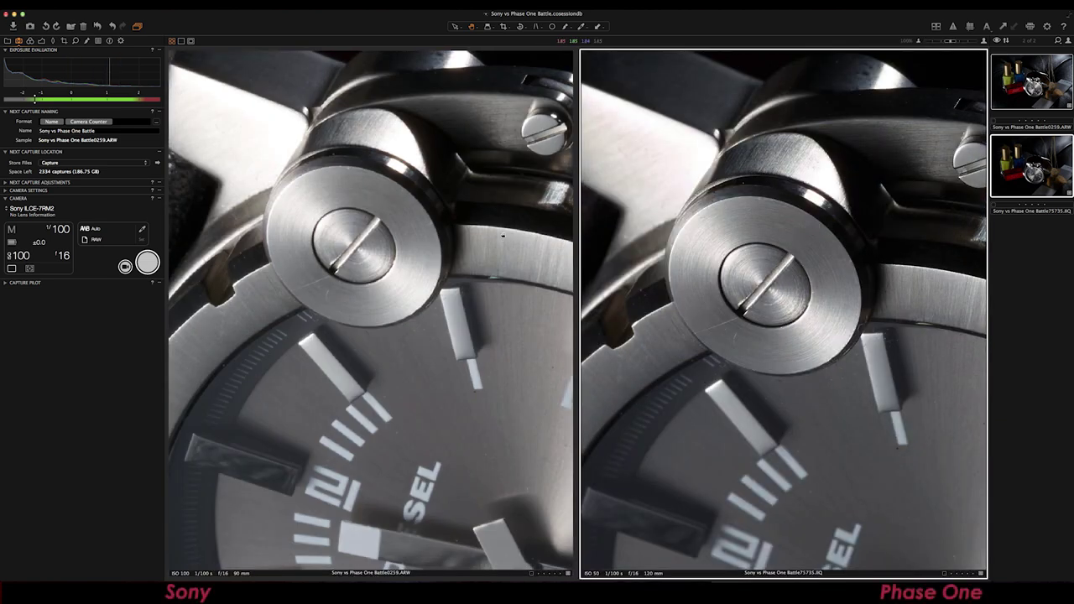
Adjust the Sony view's zoom, then pan both synced views to centre the watch crown
drag(435, 220, 431, 244)
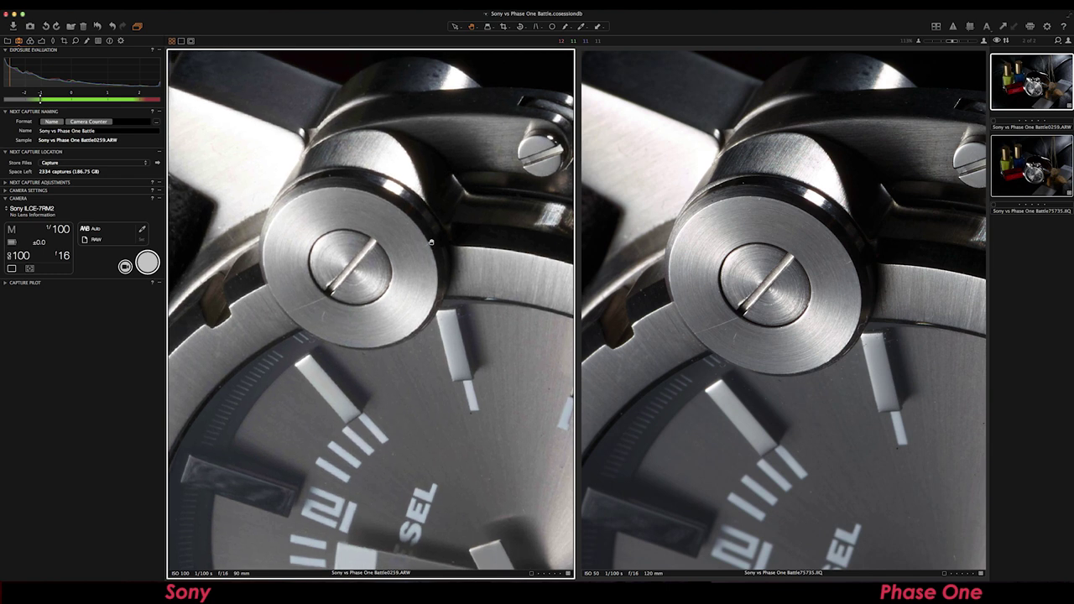
drag(953, 41, 951, 43)
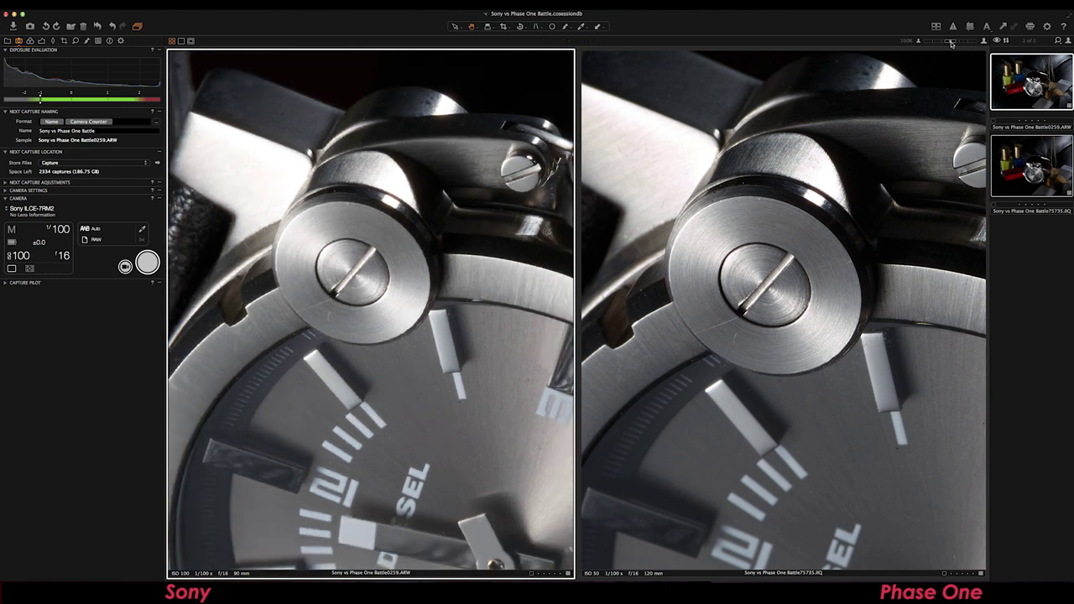
click(686, 120)
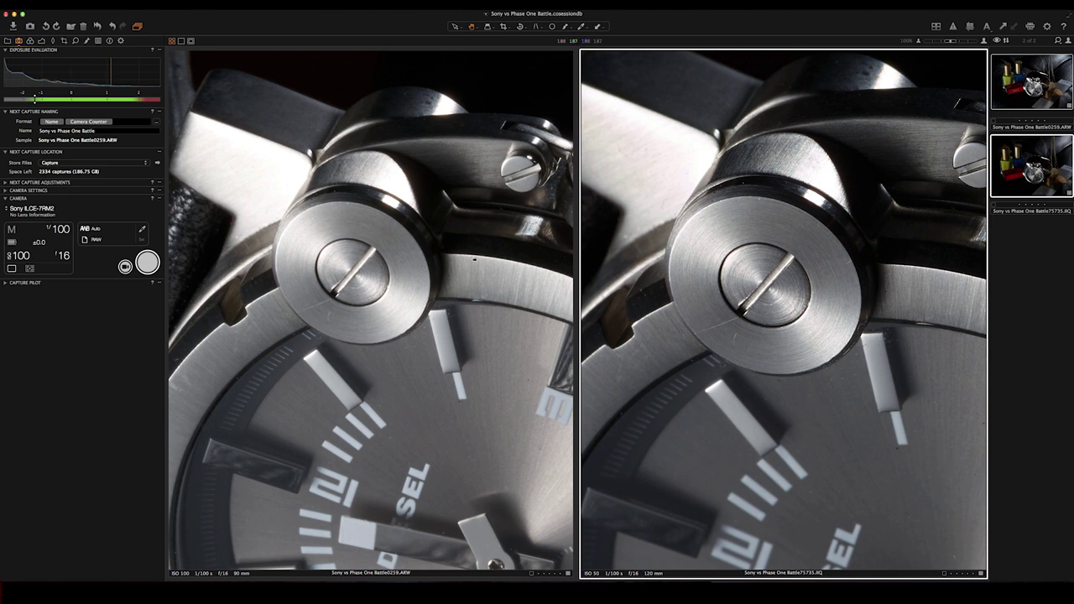
drag(490, 250, 391, 257)
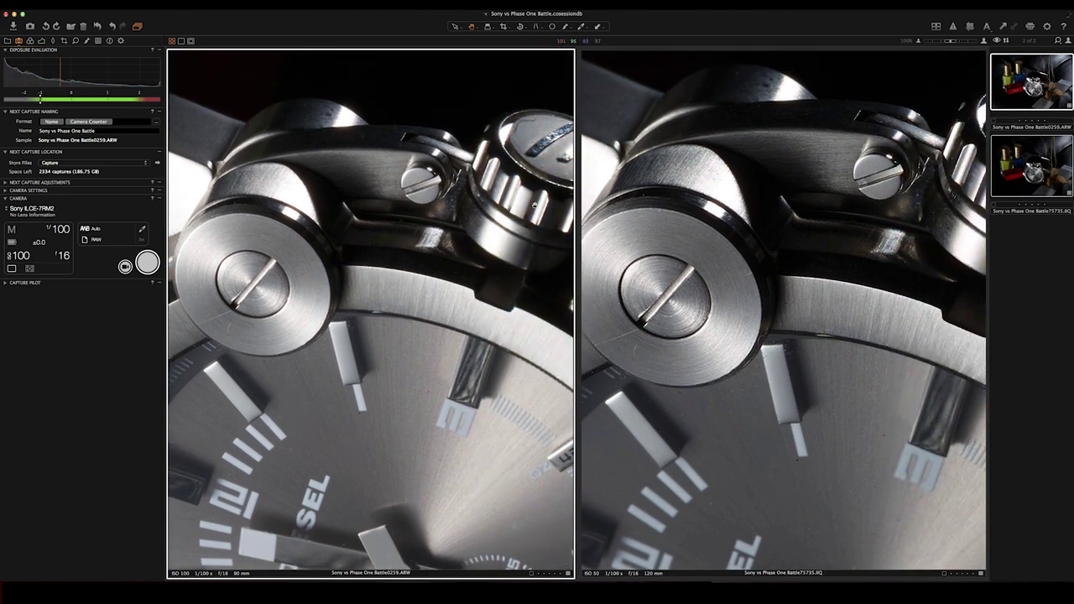
drag(532, 206, 407, 214)
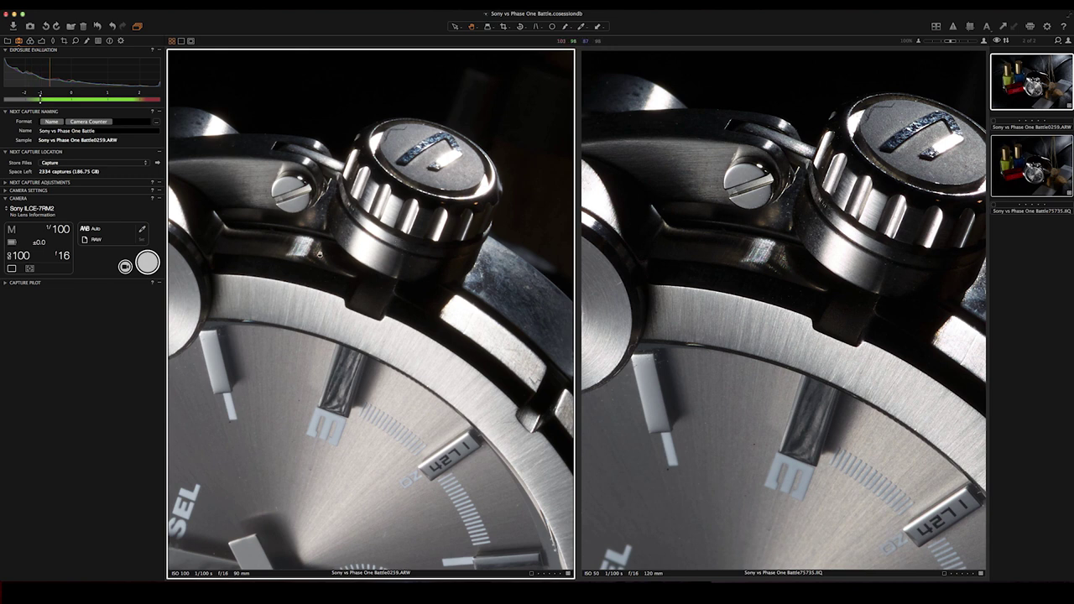
Pan both views so the lug screw sits in the upper right of the frame
drag(321, 253, 446, 190)
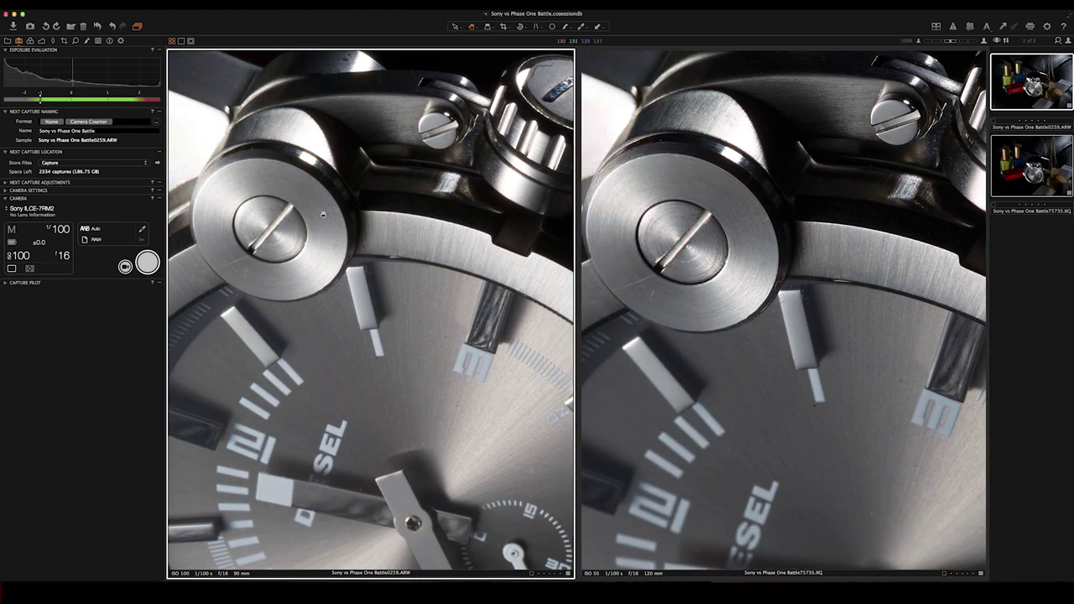
drag(267, 213, 376, 239)
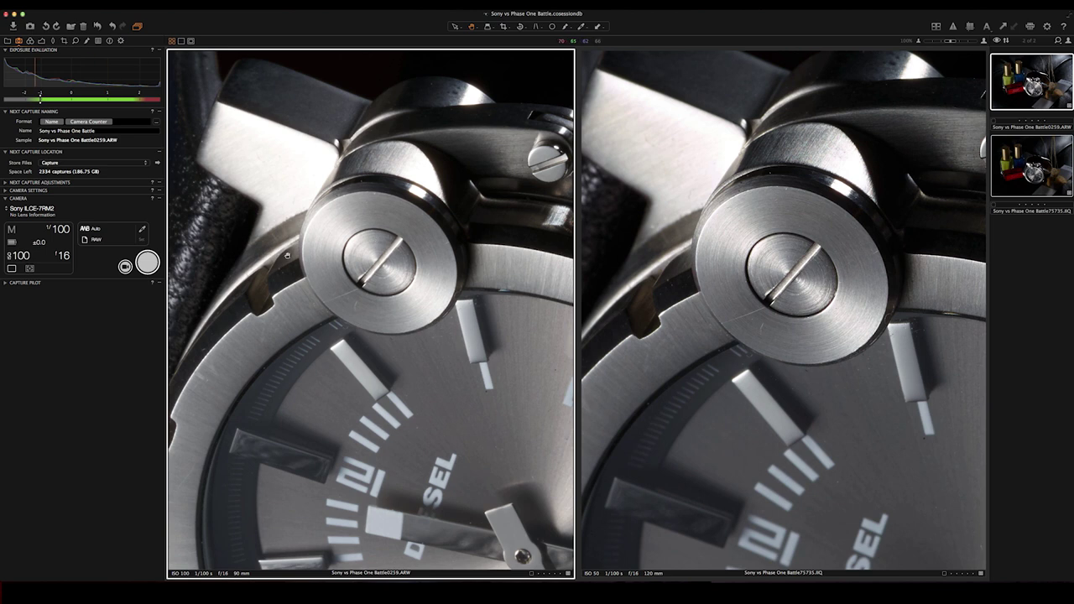
drag(290, 255, 388, 202)
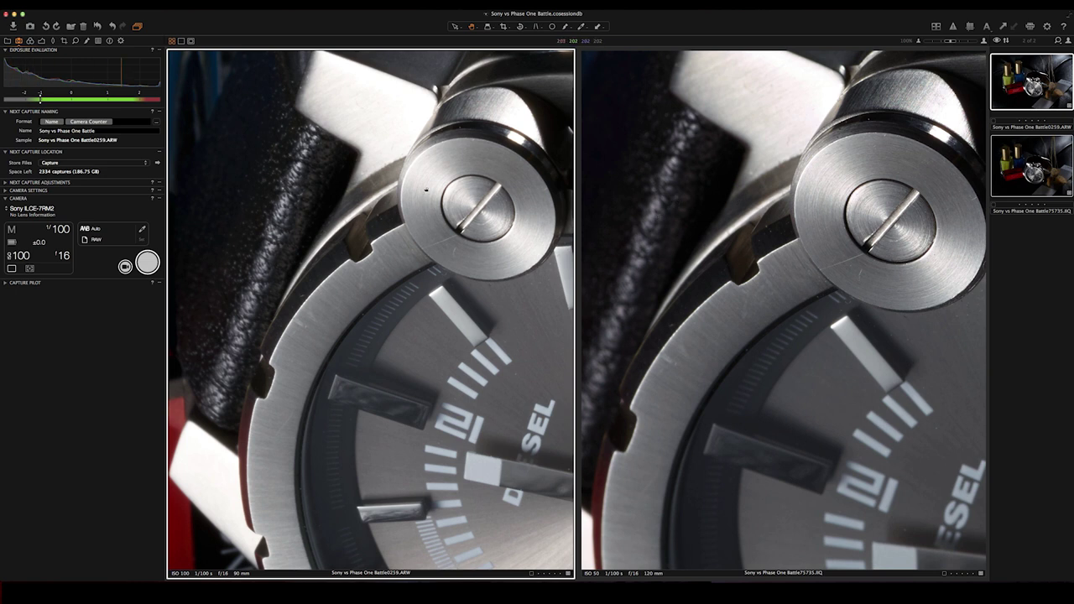
scroll(420, 177, right, 5)
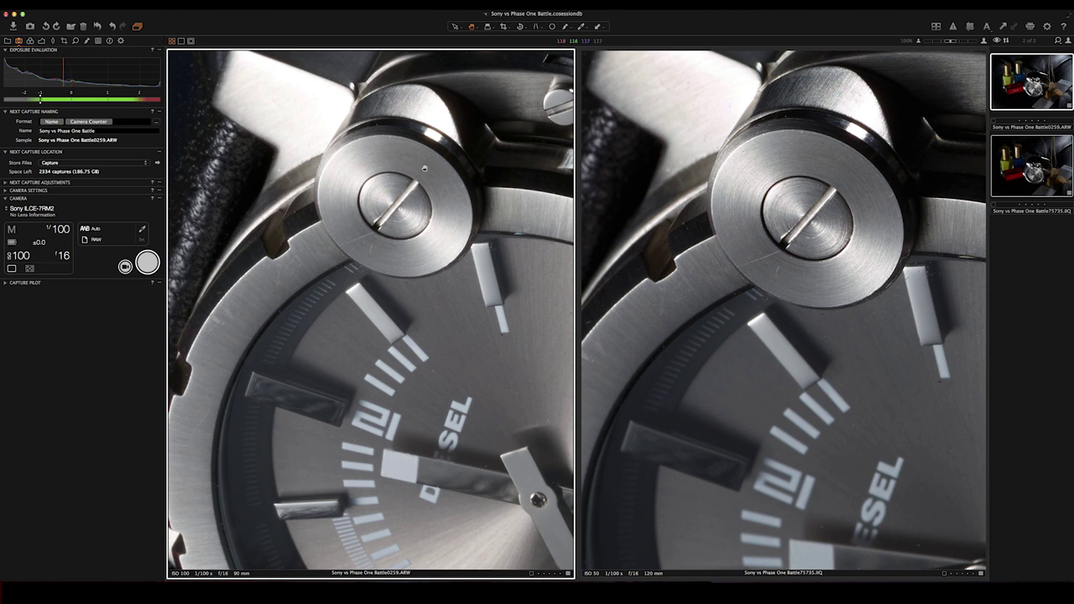
scroll(429, 164, up, 2)
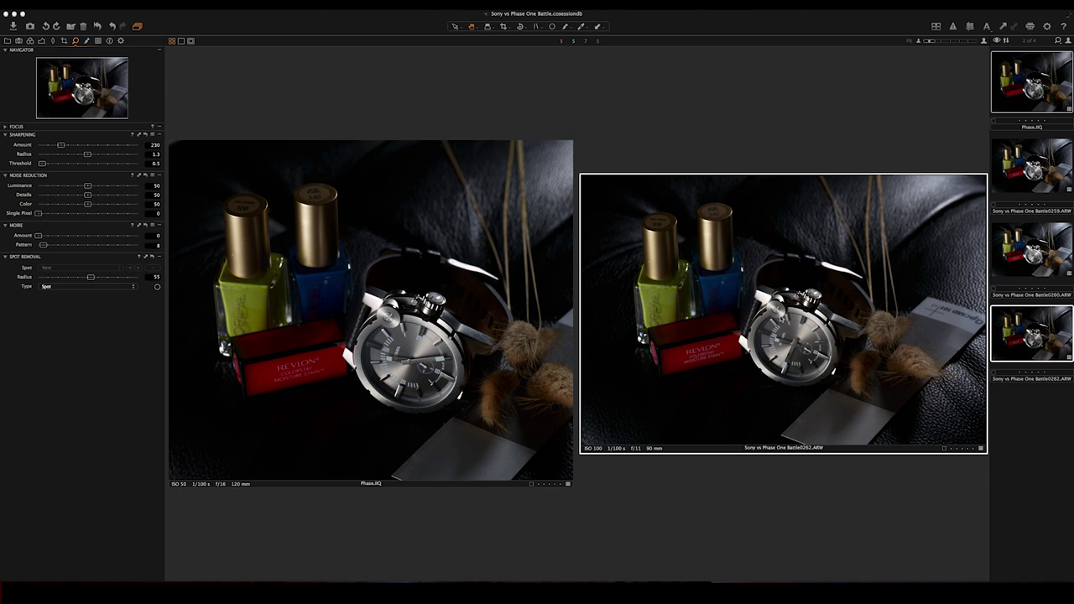
Zoom the Phase.IIQ (f/16) and Sony 0262 (f/11) shots to 100% on the watch crown
click(780, 317)
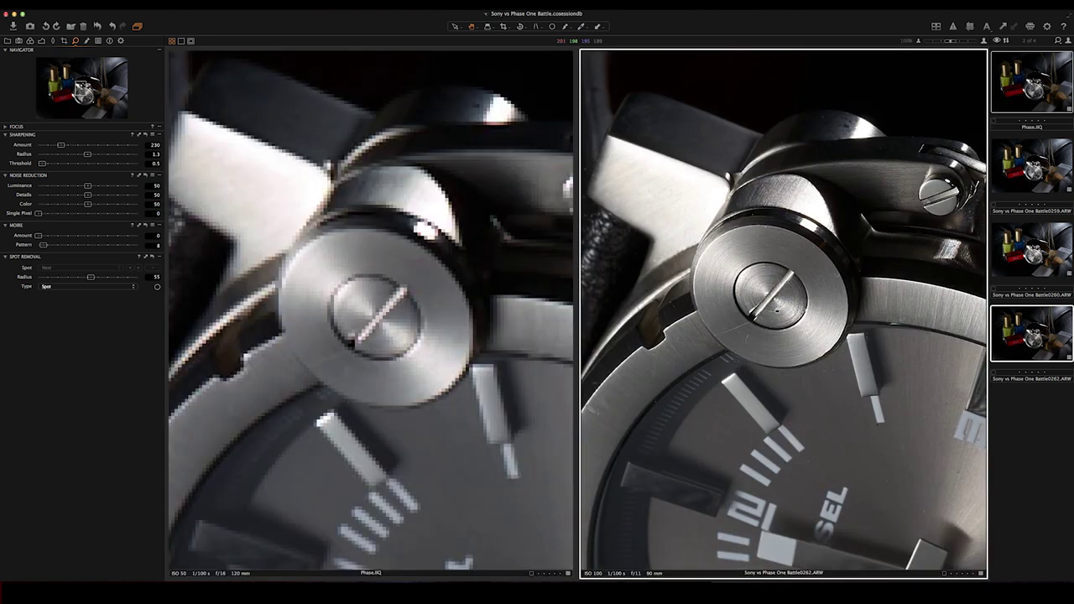
click(764, 324)
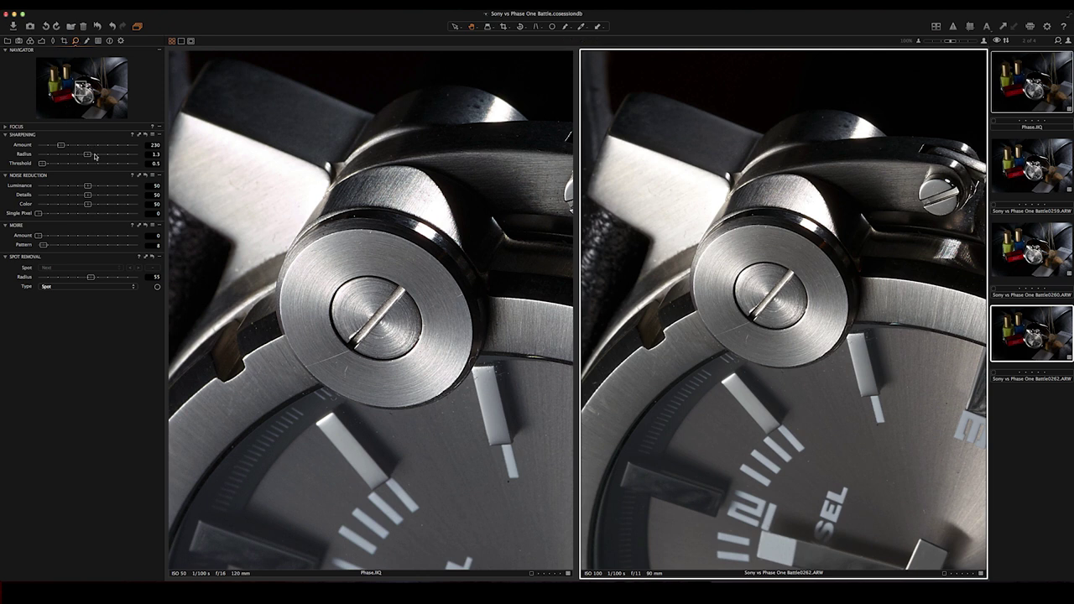
Apply the No sharpening preset to the Phase.IIQ image
click(367, 173)
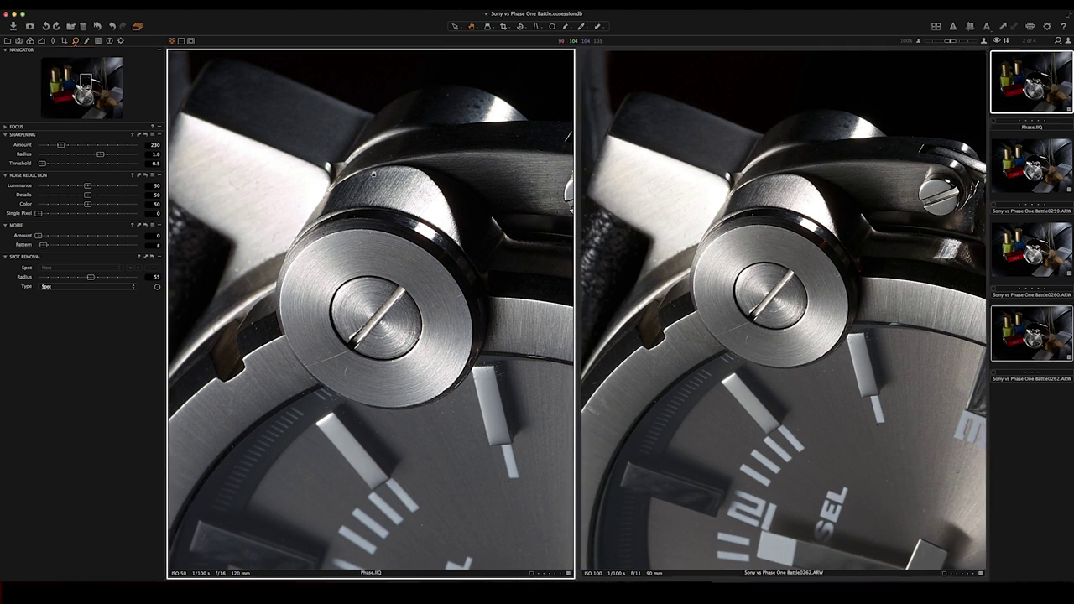
click(149, 134)
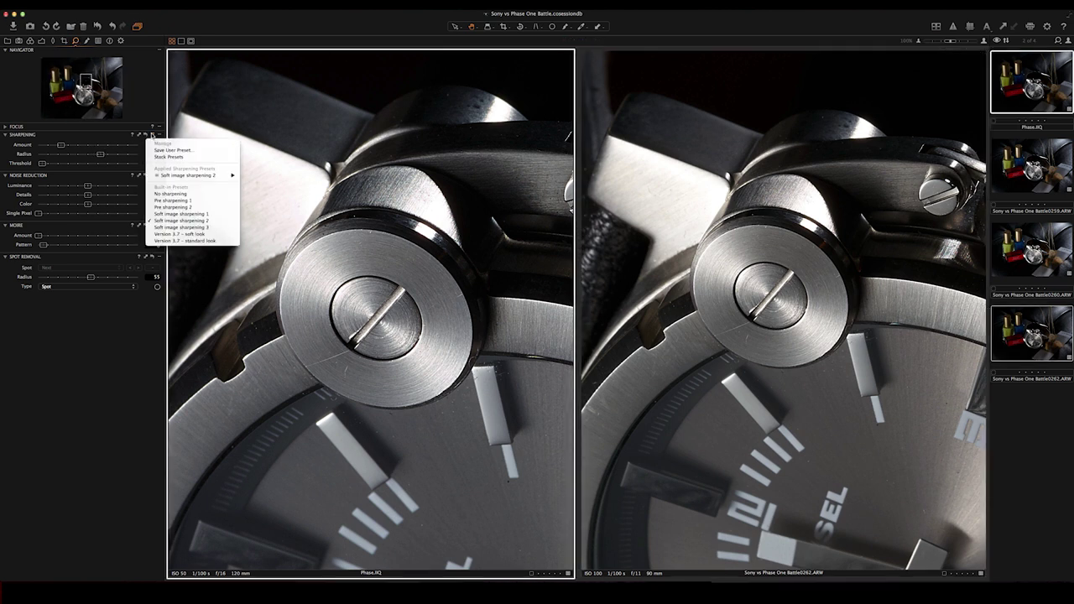
click(171, 195)
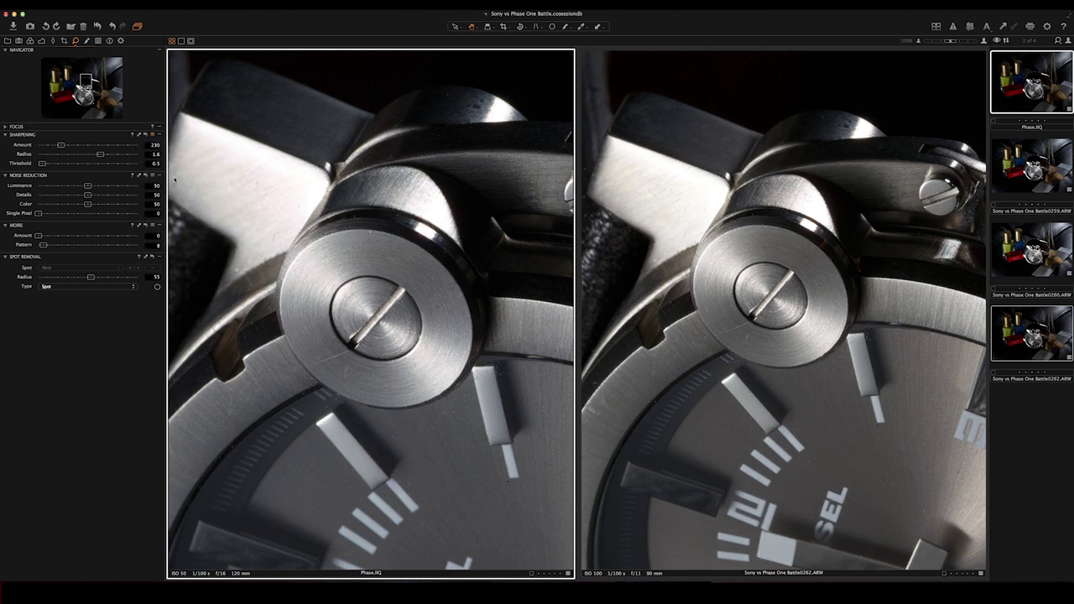
Confirm the Sony 0262 image already uses No sharpening, leaving the preset unchanged
click(837, 319)
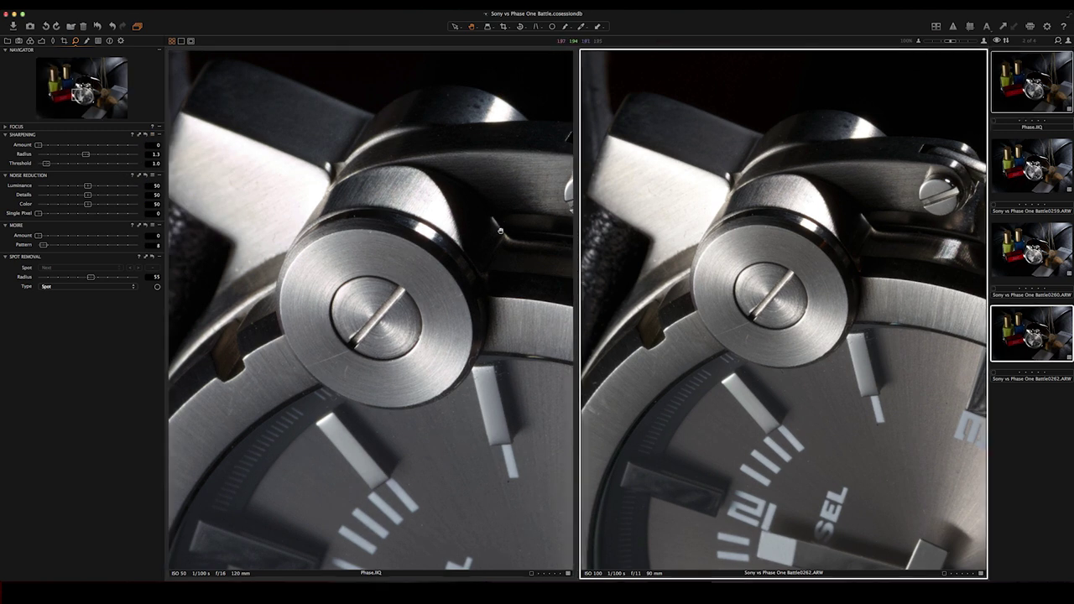
click(154, 135)
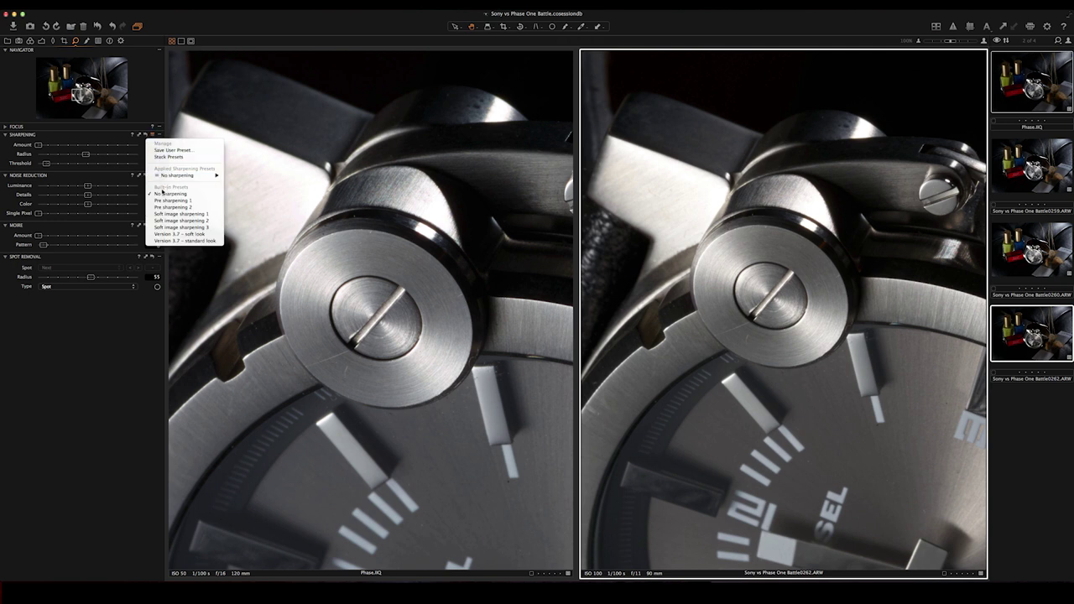
click(547, 240)
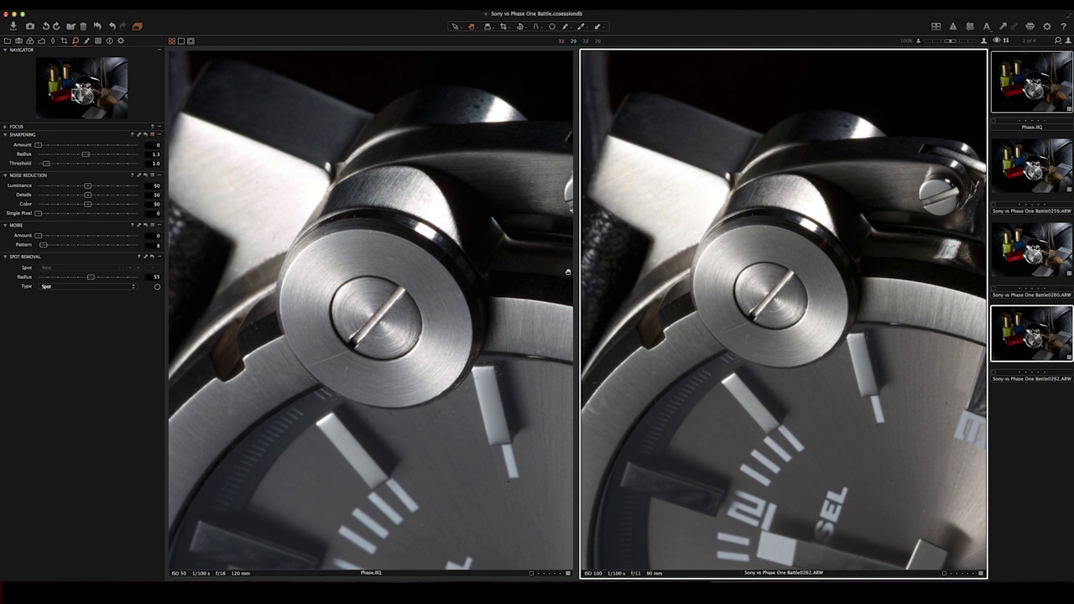
Pan both synced views onto the watch crown and bezel
drag(448, 315, 451, 269)
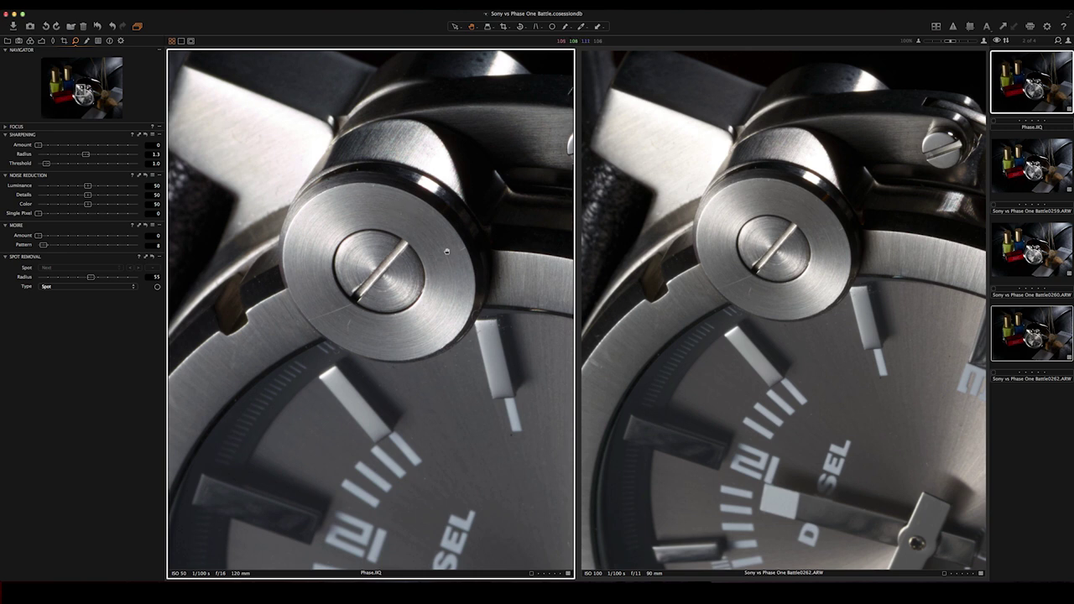
scroll(443, 255, down, 2)
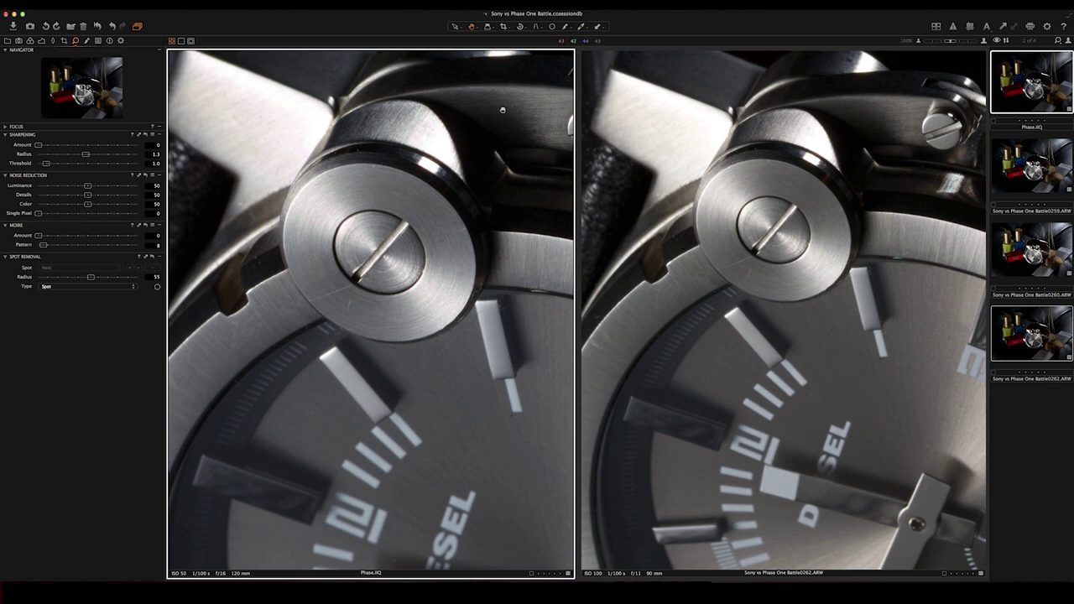
scroll(501, 110, up, 3)
scroll(502, 110, right, 4)
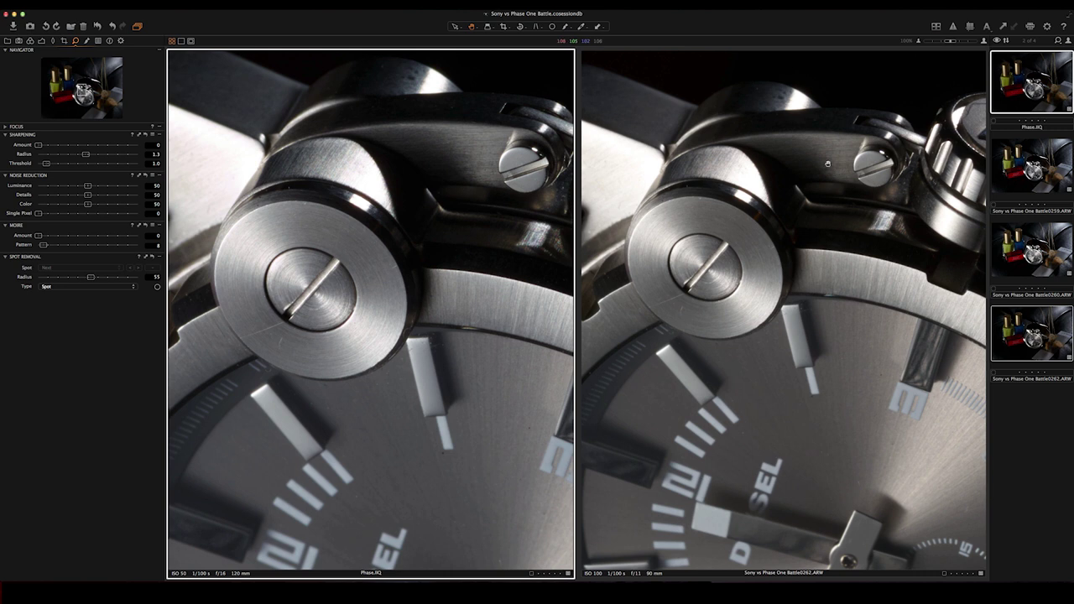
scroll(449, 152, up, 3)
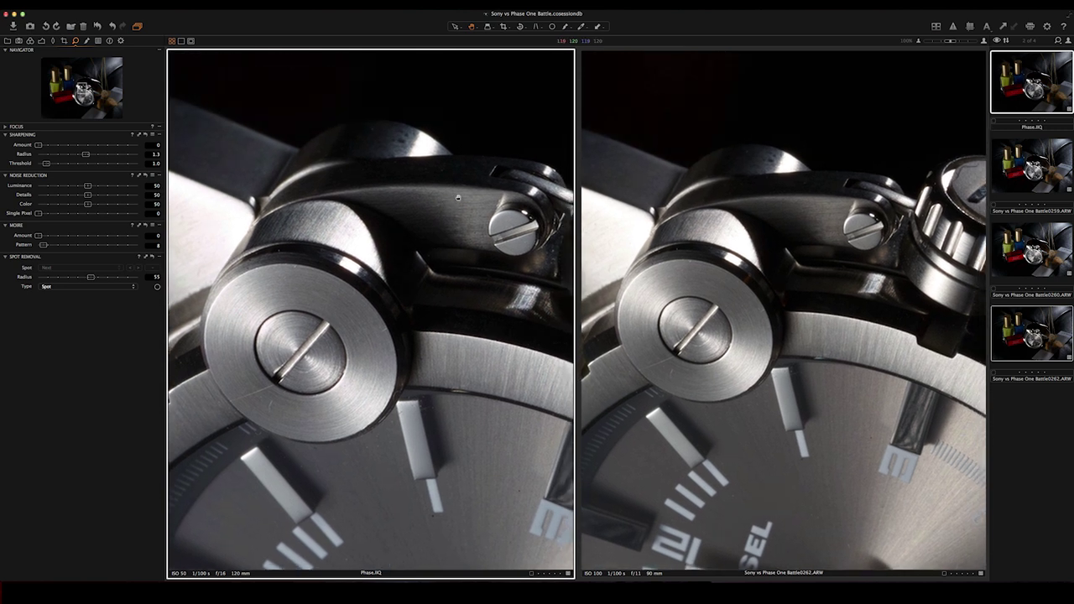
click(683, 204)
scroll(683, 204, right, 10)
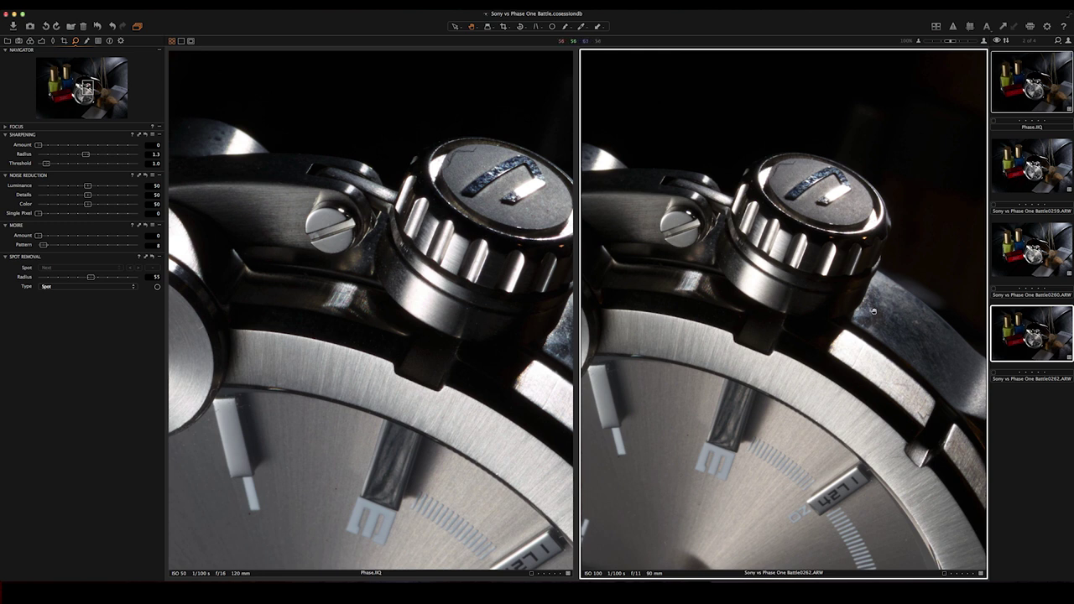
drag(873, 311, 797, 311)
scroll(801, 277, down, 2)
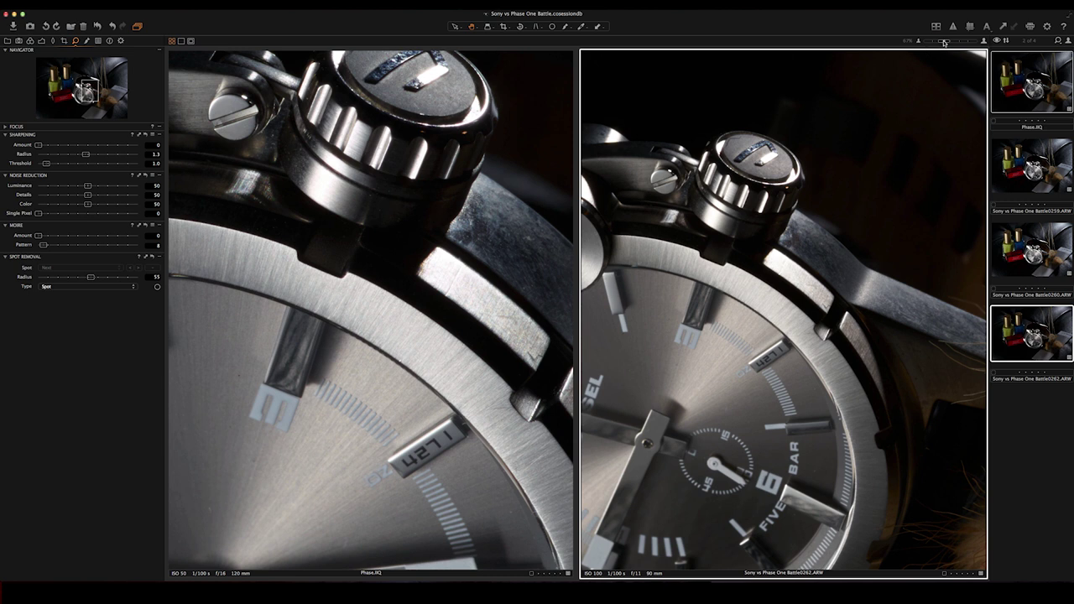
Return the Sony image to 100% and move both views along the bezel
drag(945, 42, 949, 42)
drag(785, 126, 773, 187)
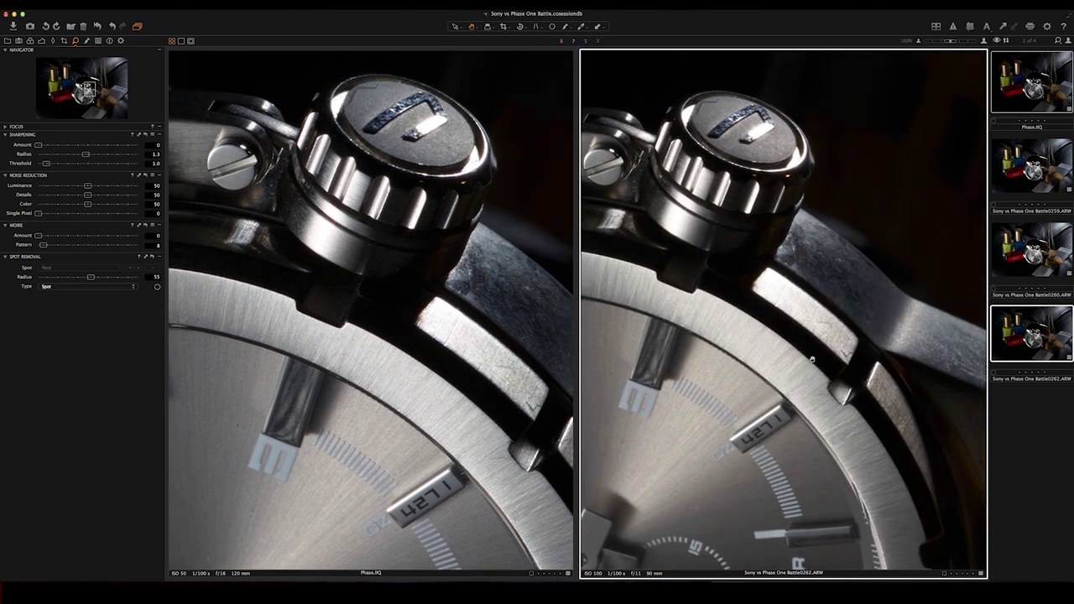
drag(777, 480, 786, 447)
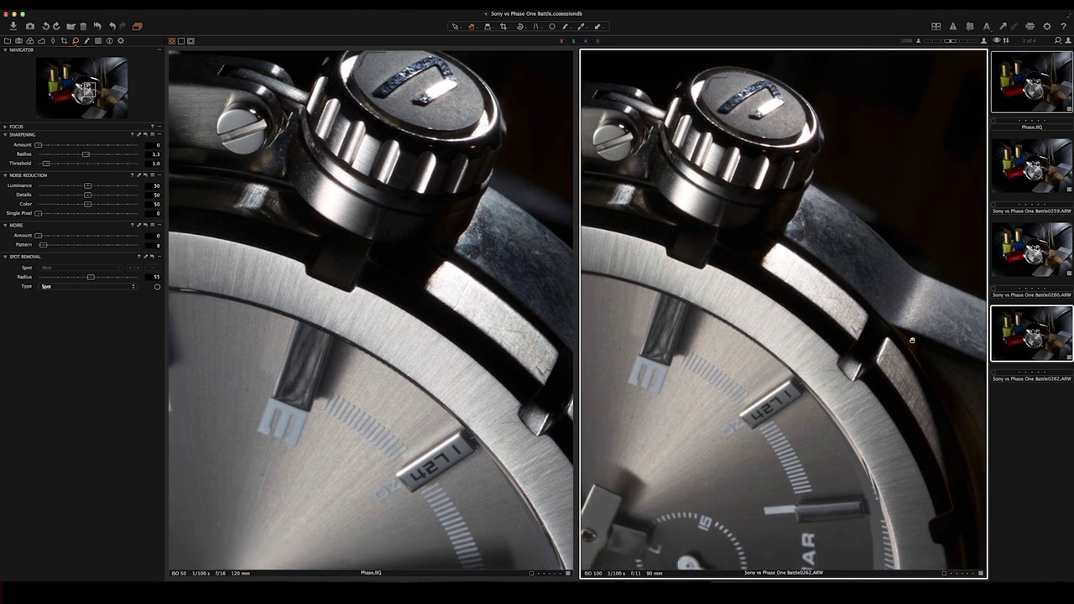
scroll(793, 317, down, 5)
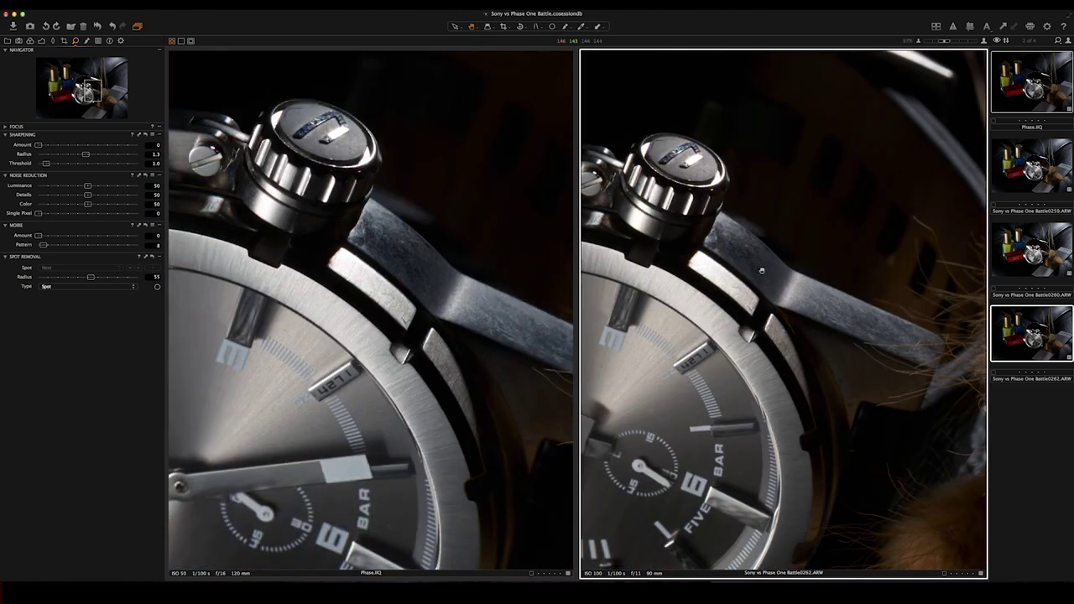
drag(943, 42, 949, 41)
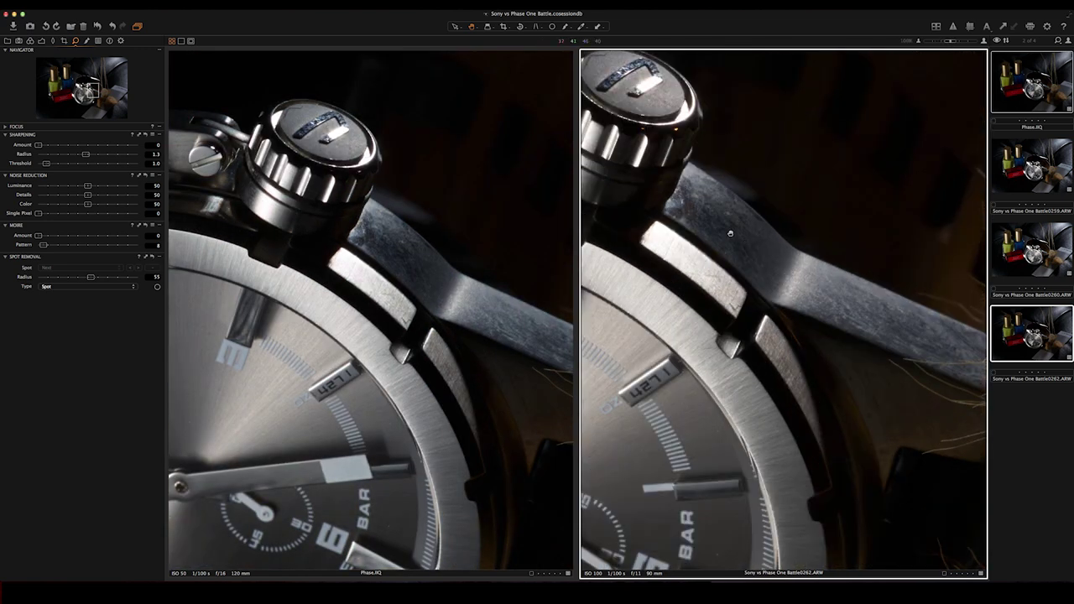
Set the Phase.IIQ image to 100% and centre the FIVE BAR subdial in both views
click(419, 196)
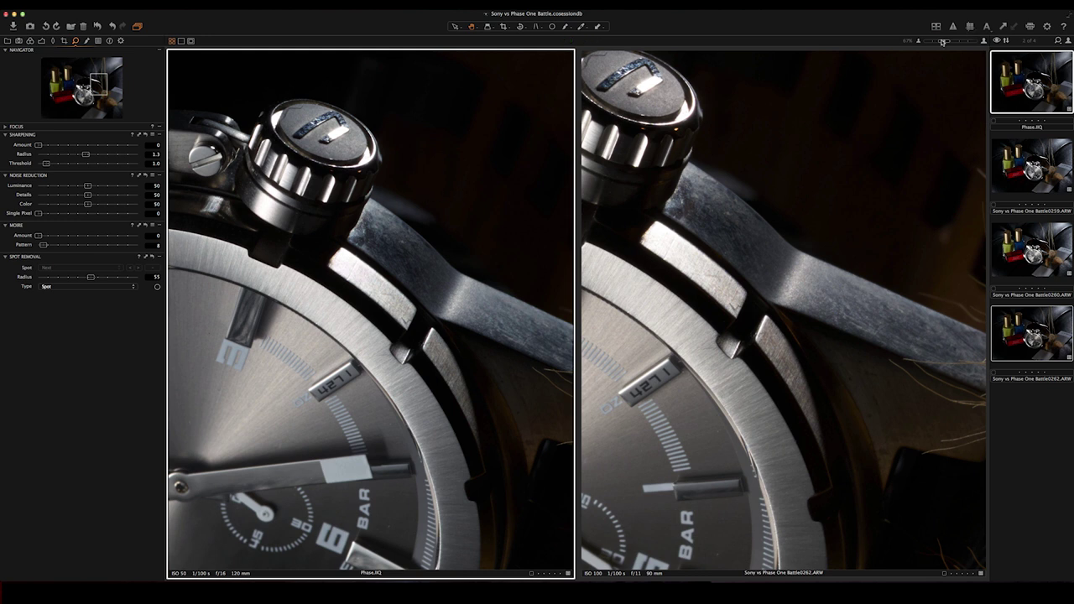
drag(942, 42, 948, 42)
drag(268, 138, 437, 223)
drag(739, 220, 780, 245)
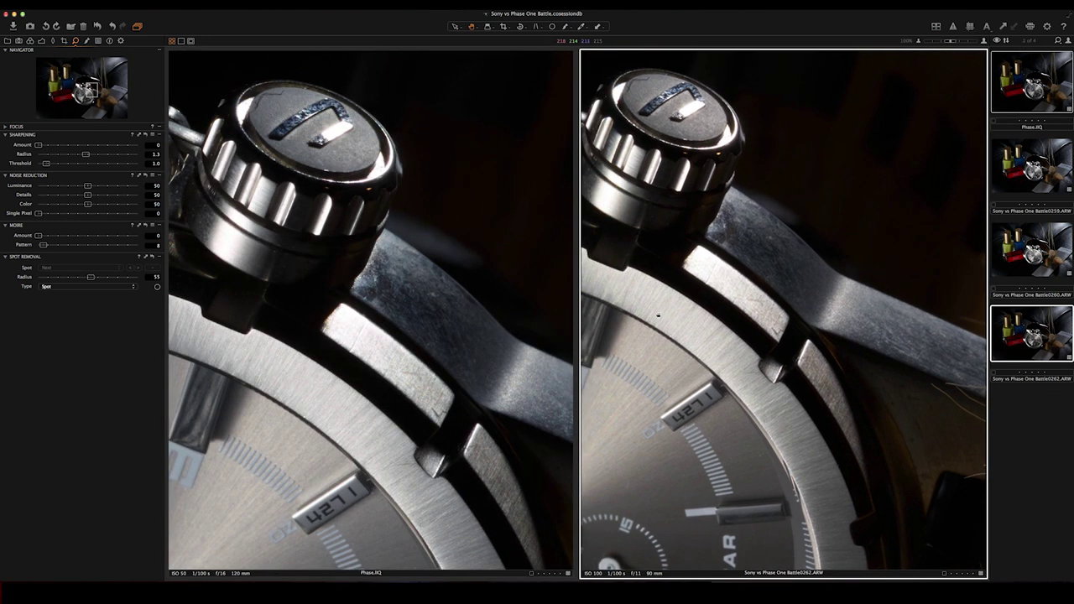
drag(803, 466, 797, 252)
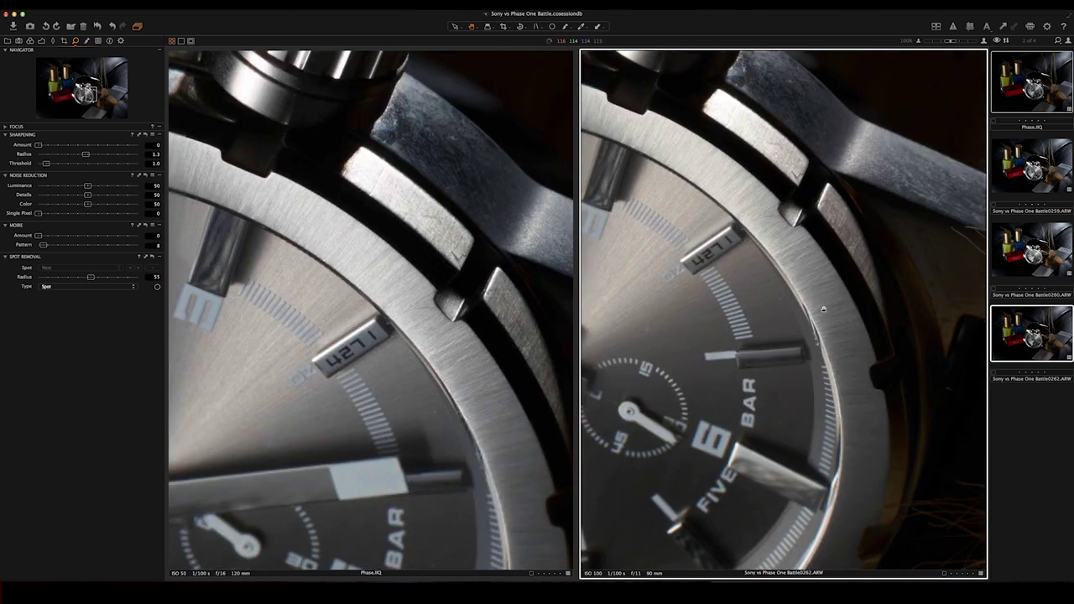
drag(755, 403, 671, 260)
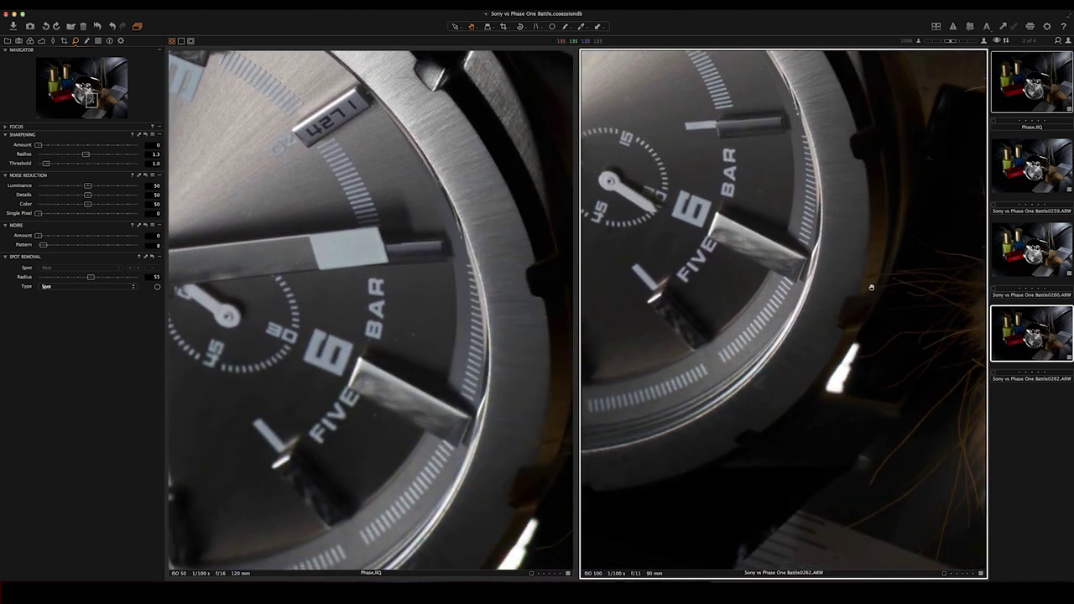
Pan both views from the dial onto the brighter fur
drag(873, 285, 664, 288)
drag(902, 315, 656, 296)
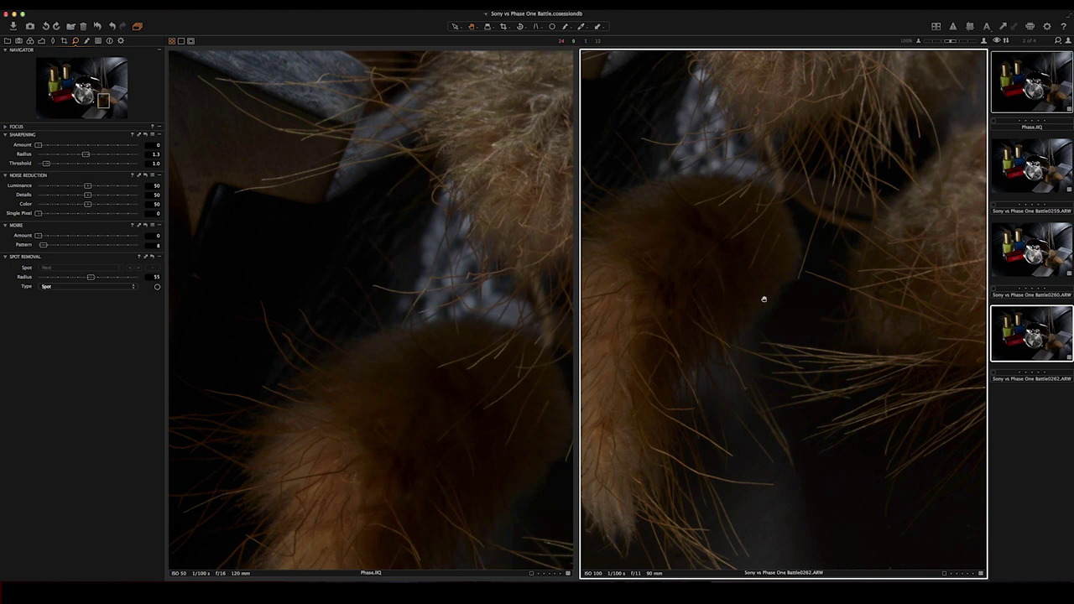
drag(880, 297, 650, 297)
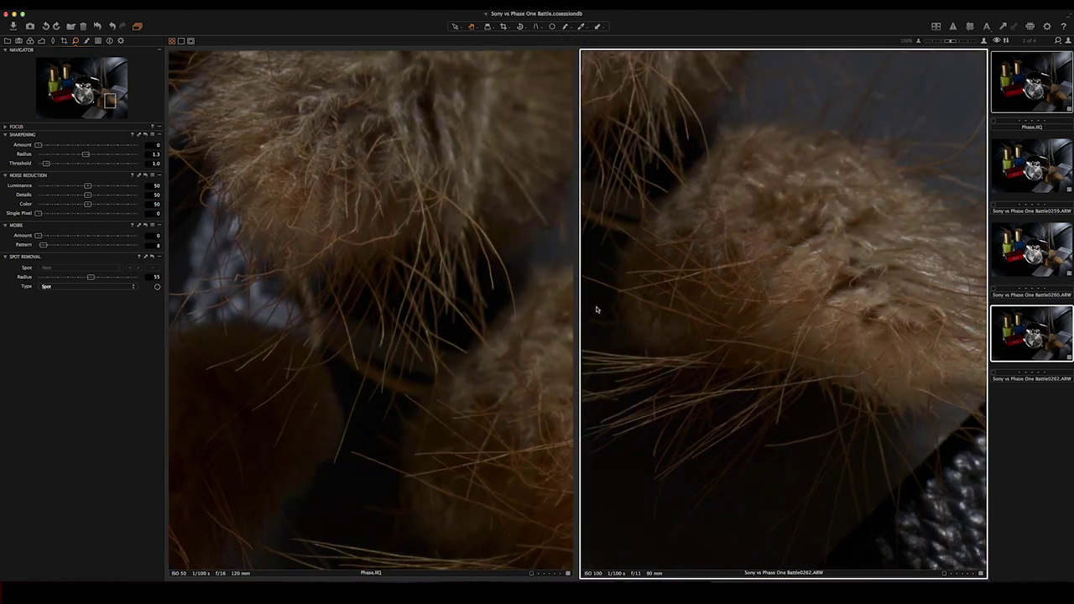
drag(736, 305, 699, 305)
drag(462, 350, 364, 178)
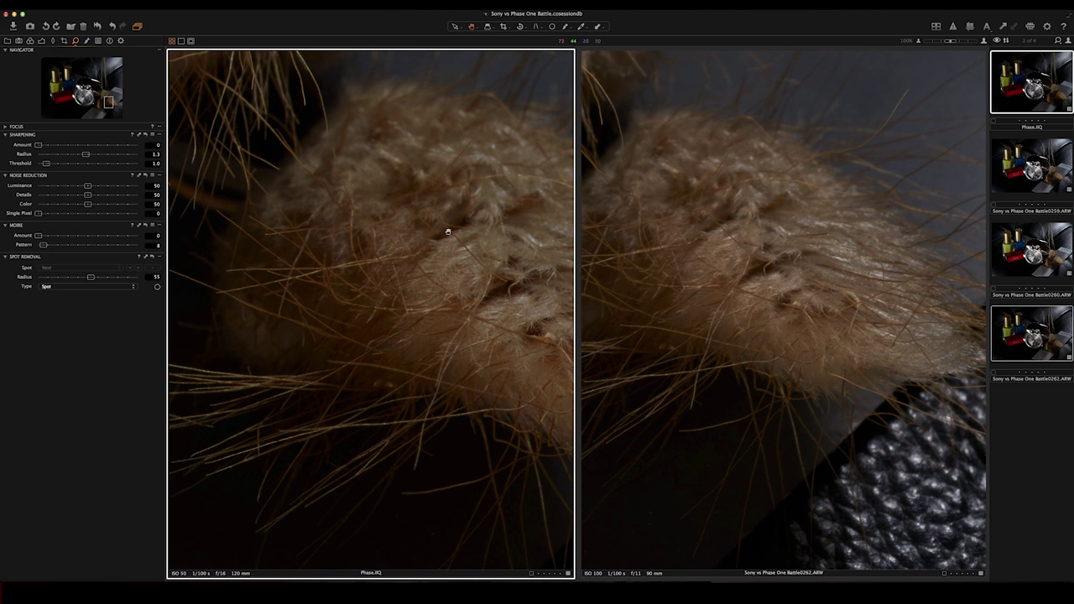
drag(474, 207, 474, 180)
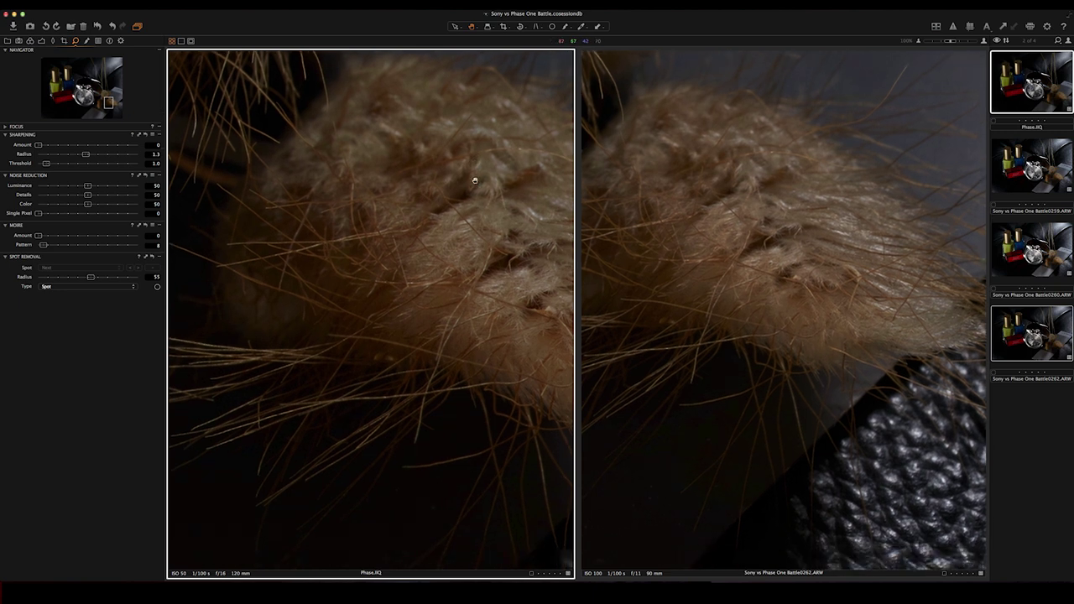
Align the Phase.IIQ and Sony fur views, check other fur patches, then fit both images
drag(498, 287, 386, 171)
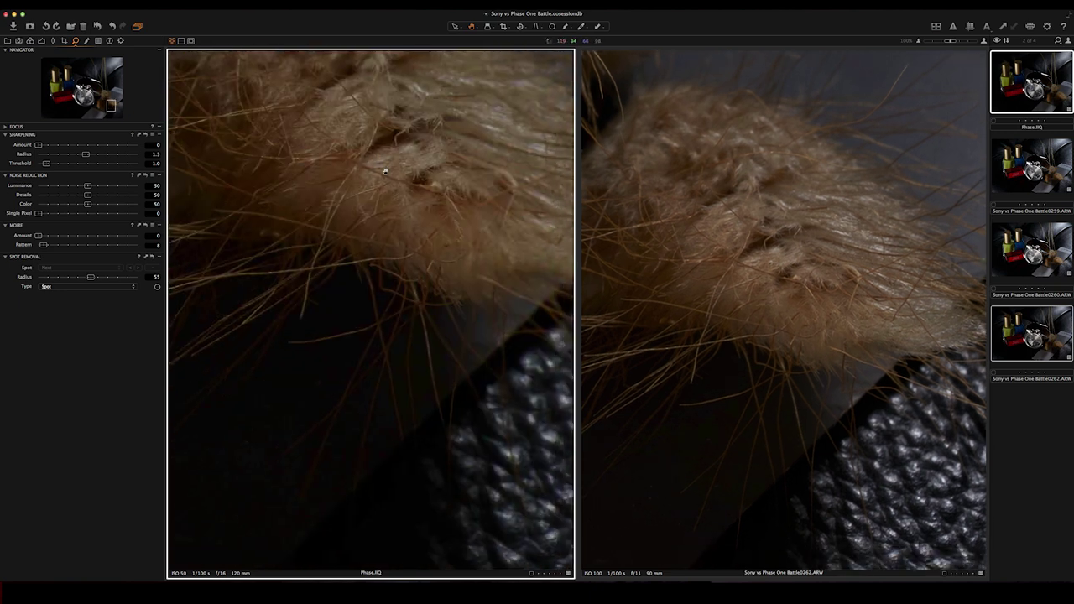
drag(480, 305, 405, 212)
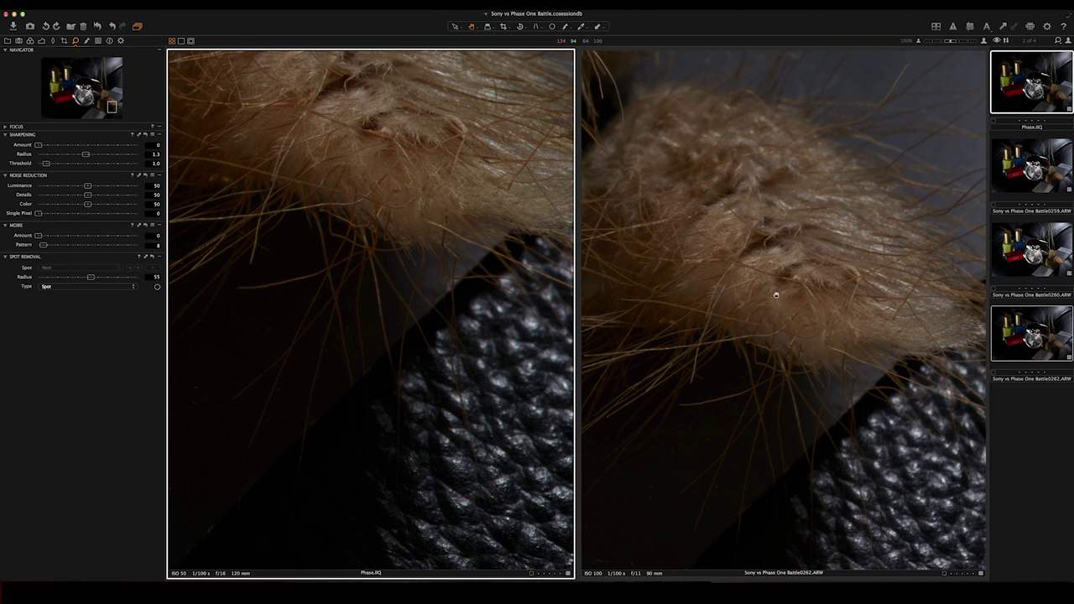
drag(776, 295, 751, 247)
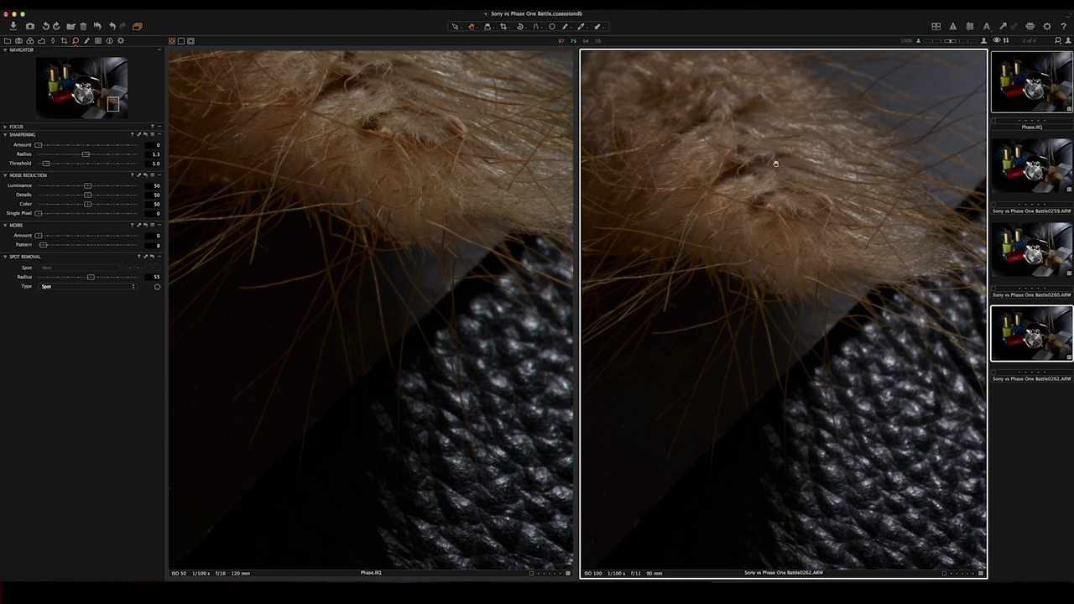
scroll(776, 164, up, 3)
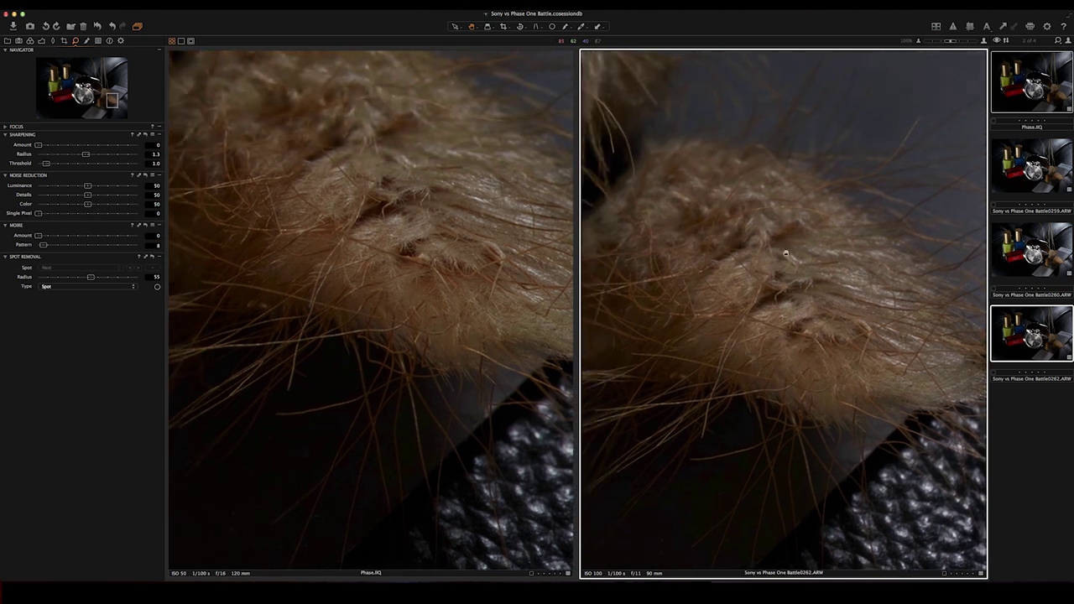
drag(785, 254, 886, 268)
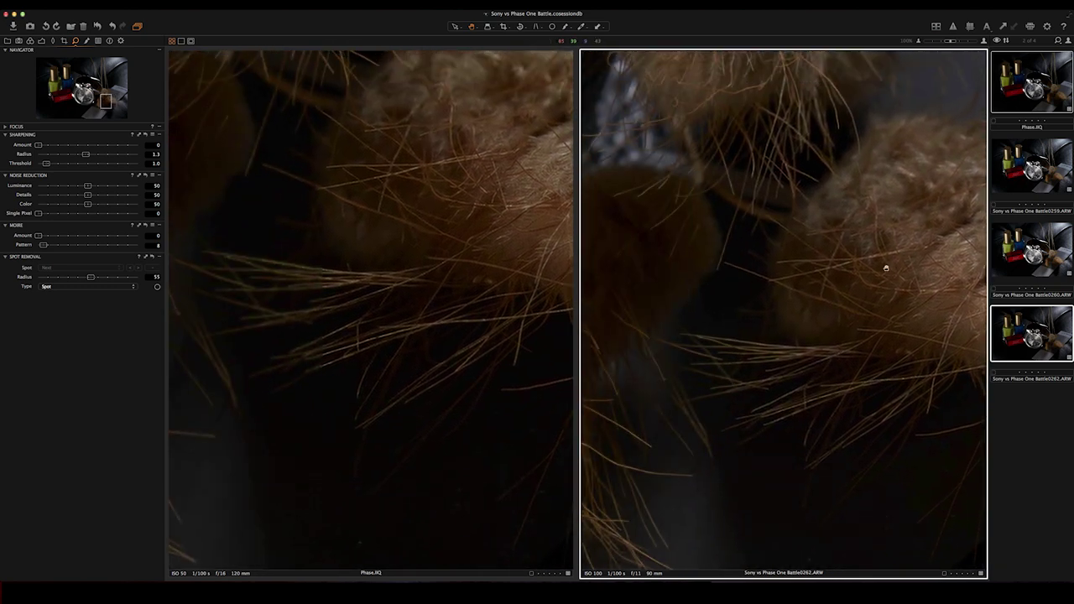
drag(786, 235, 822, 246)
key(super+0)
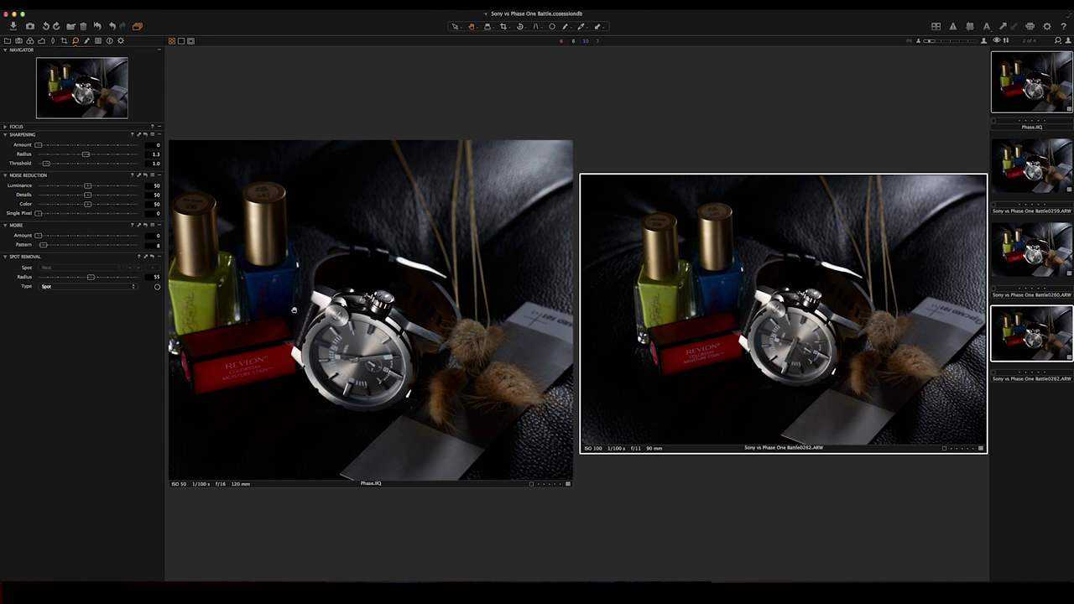
Zoom both images to 100% on the Revlon label, pan along it, then zoom back out to the whole still life
click(264, 360)
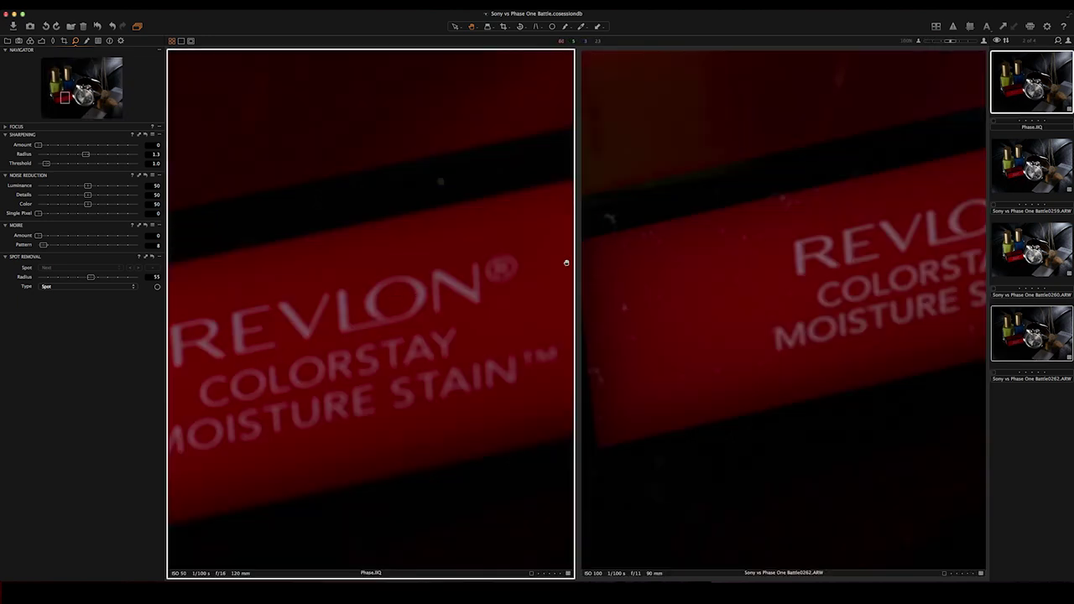
drag(398, 270, 500, 248)
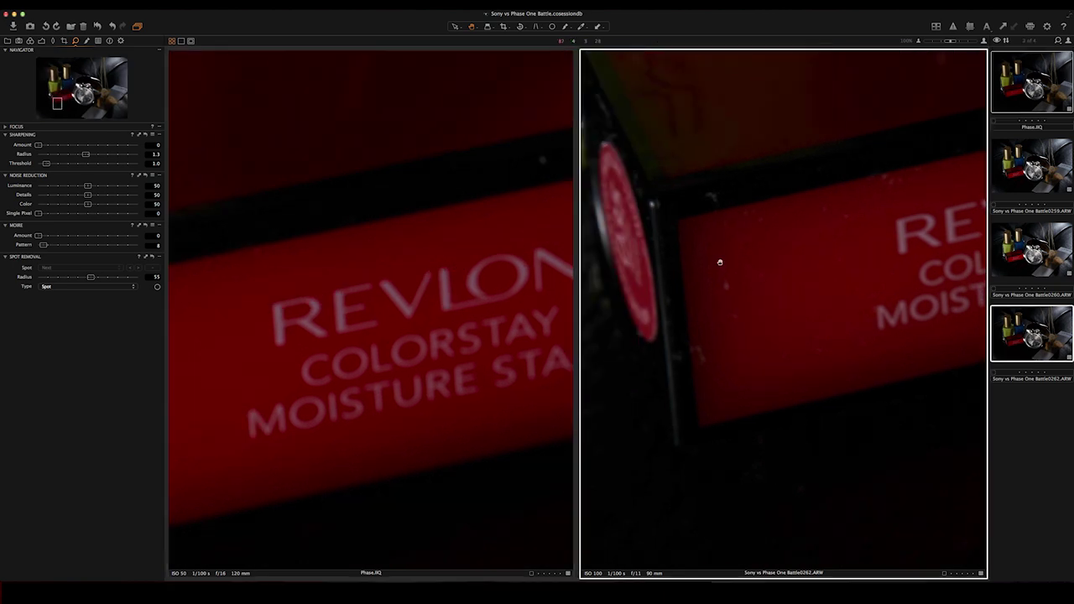
drag(714, 260, 625, 244)
drag(800, 234, 718, 252)
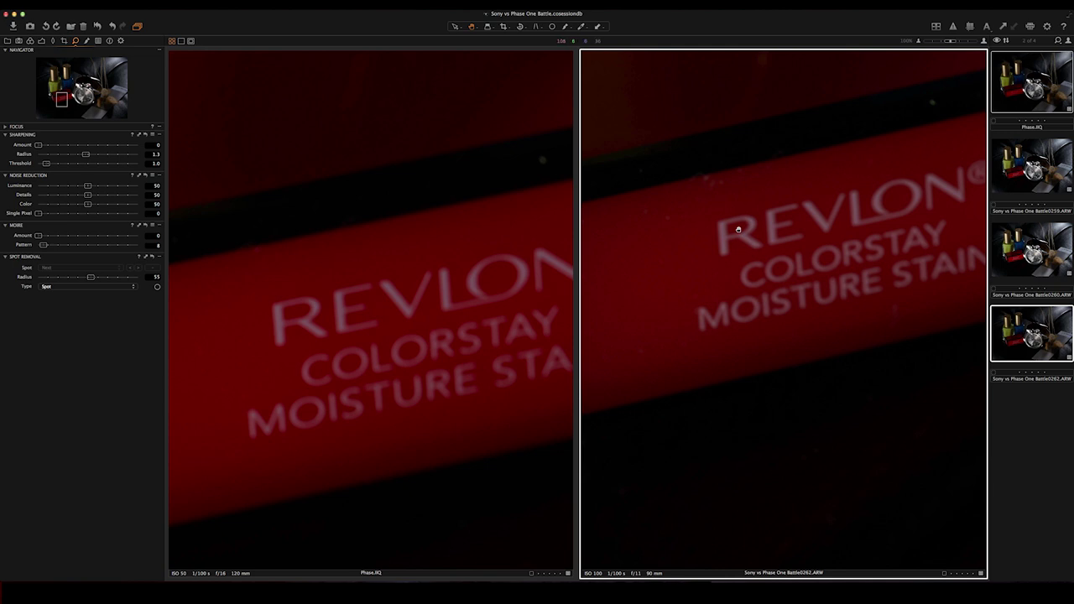
click(719, 221)
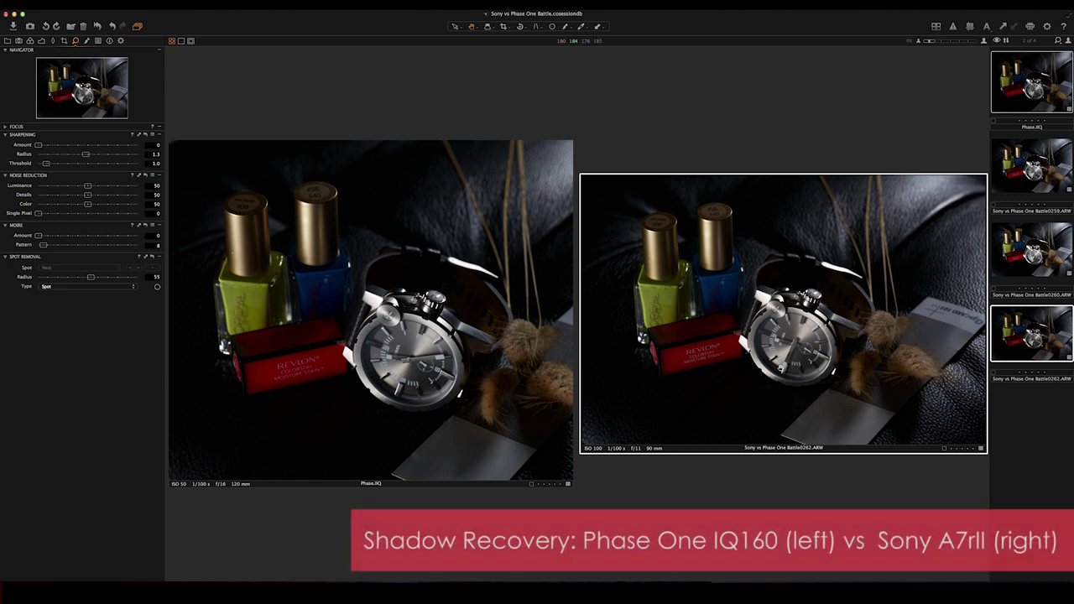
Zoom both shots to 100% on the shadows beneath the watch rim, activating each viewer in turn
double_click(401, 419)
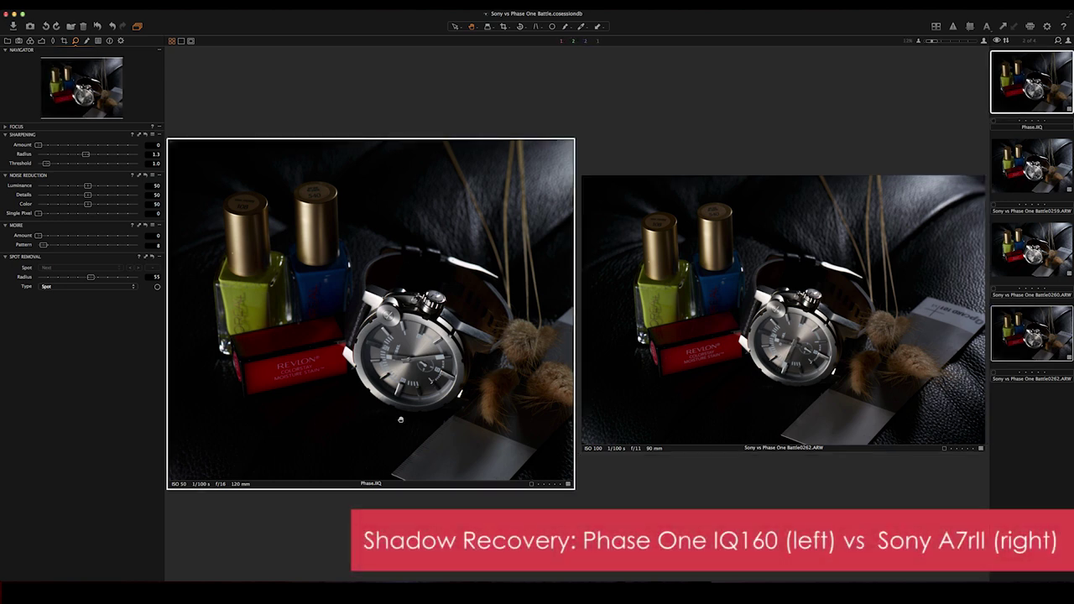
click(904, 221)
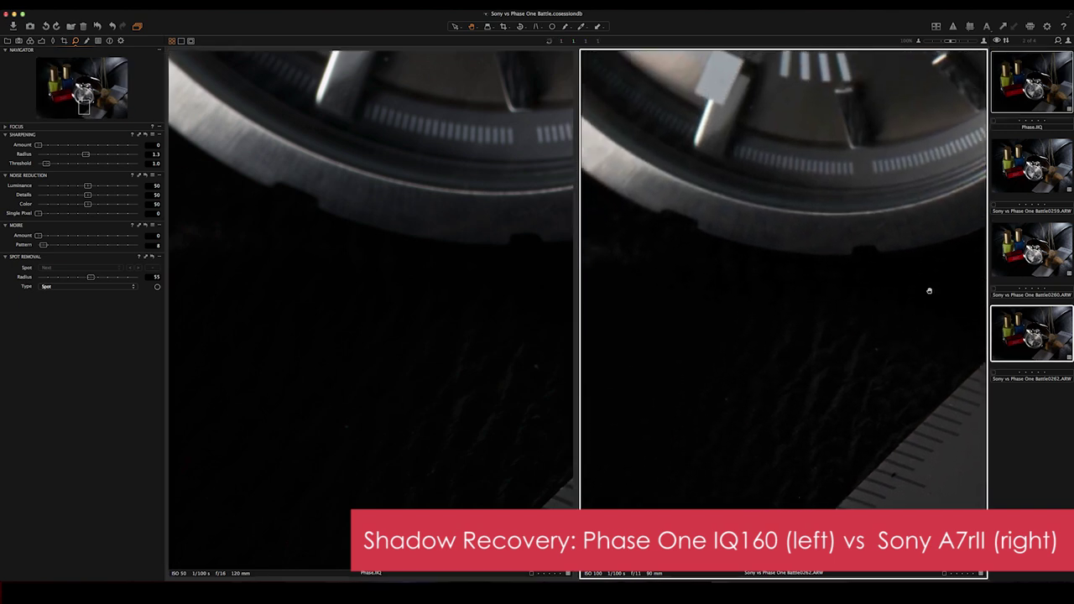
click(530, 202)
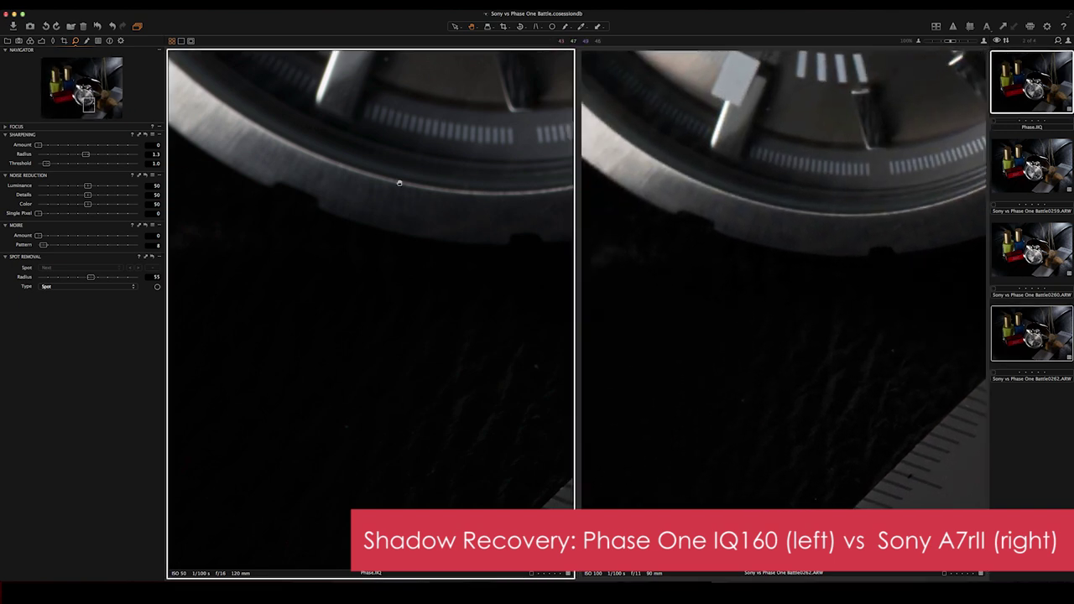
Raise the HDR Shadow slider to 100 on the Phase One image, then on the Sony image
click(41, 40)
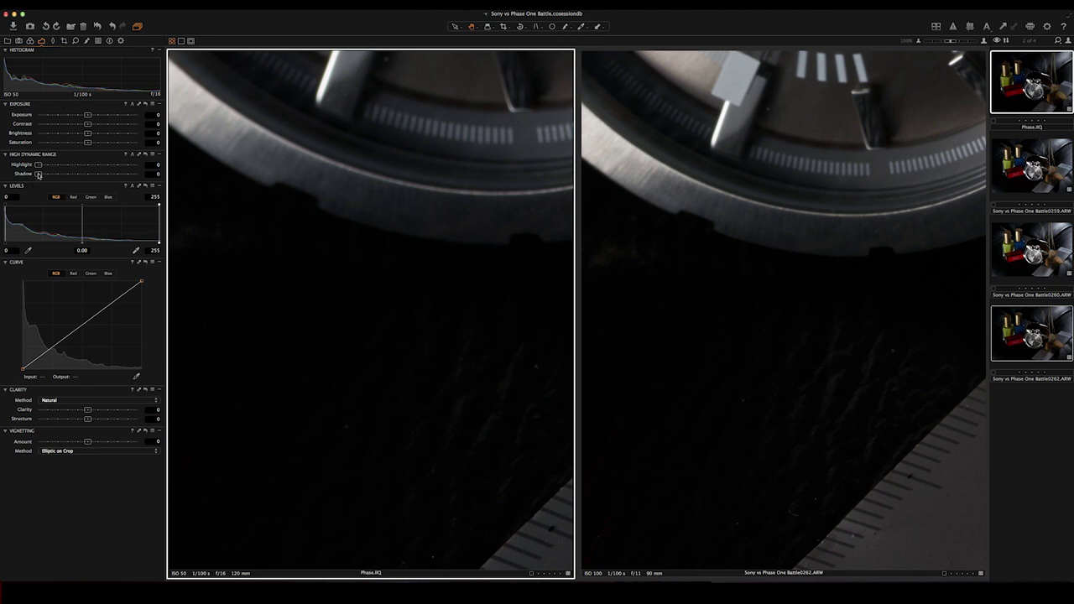
drag(37, 174, 145, 176)
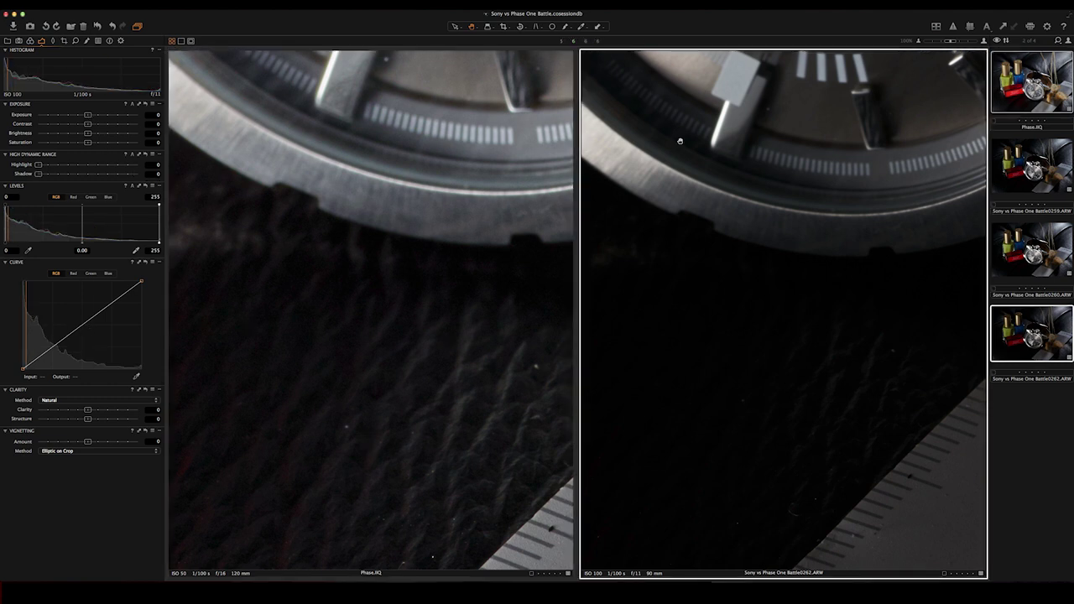
key(Right)
drag(38, 174, 140, 175)
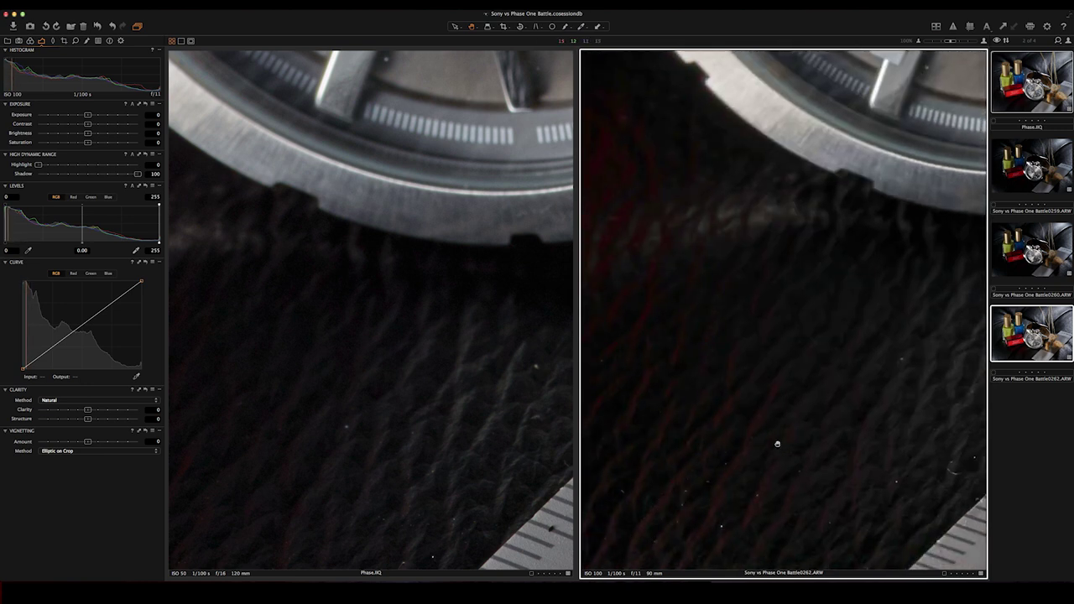
Align both close-ups along the watch rim and reselect the Phase One image
mouse_move(249, 376)
mouse_down()
mouse_move(412, 376)
mouse_move(325, 326)
mouse_move(292, 369)
mouse_move(233, 372)
mouse_up()
drag(802, 347, 838, 358)
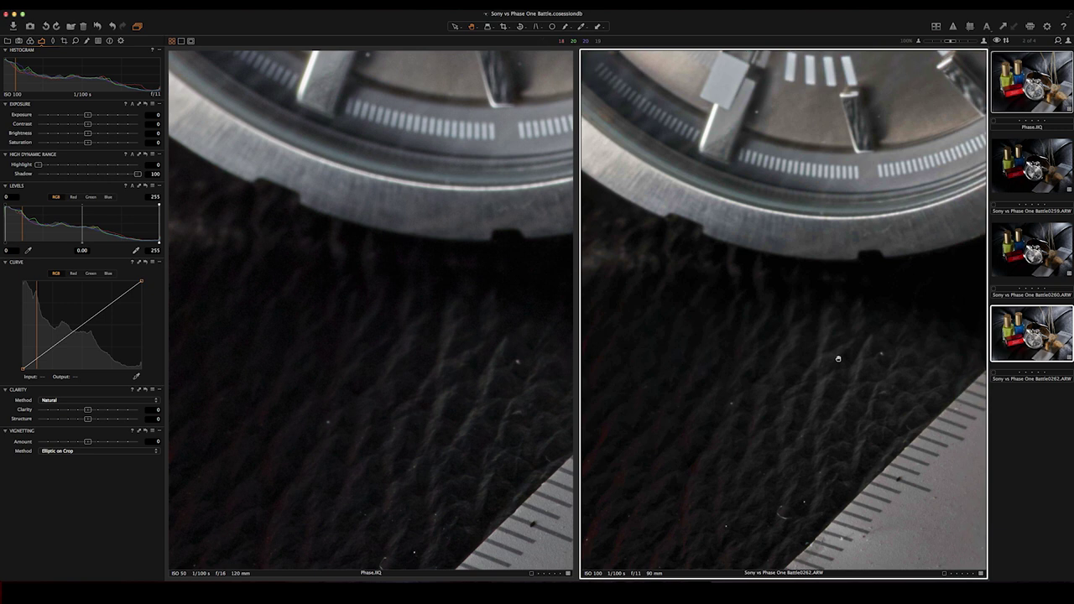
click(467, 339)
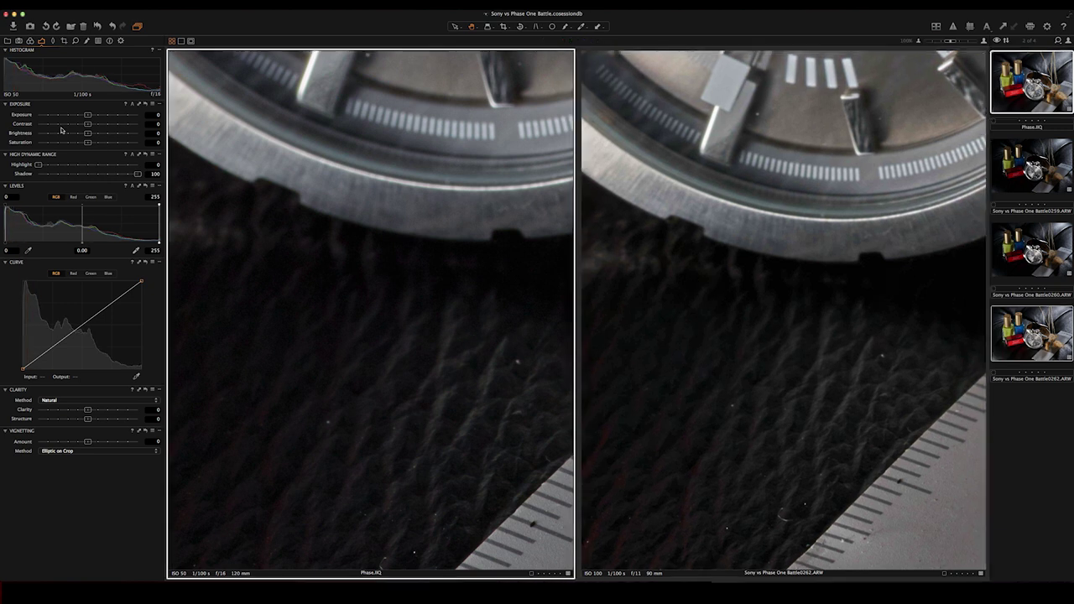
Raise exposure to about 0.8 on the Phase One shot and 0.84 on the Sony shot
drag(88, 116, 99, 117)
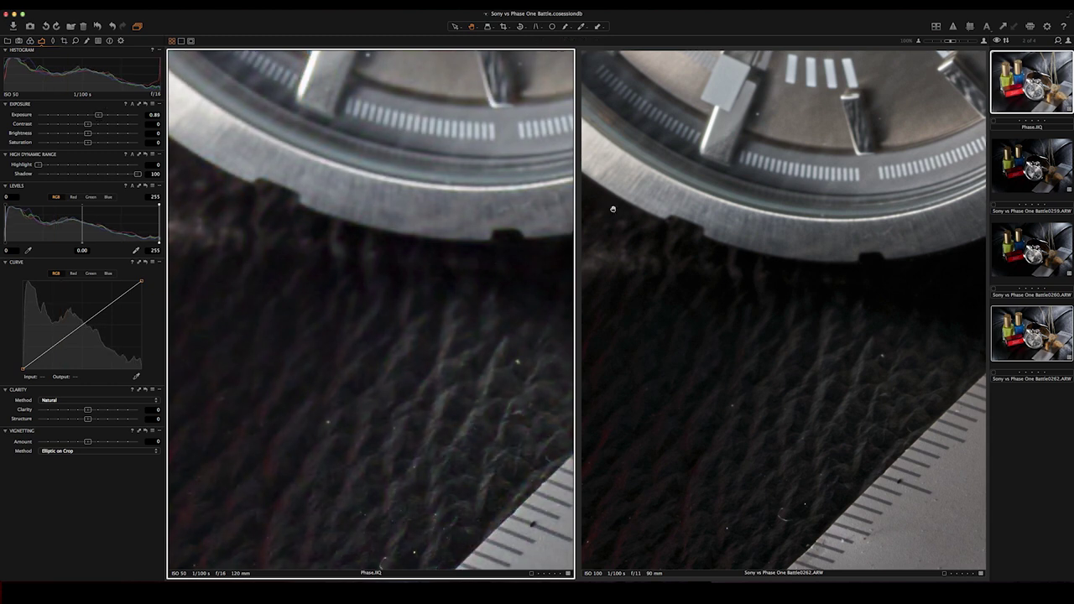
click(640, 221)
drag(88, 117, 99, 116)
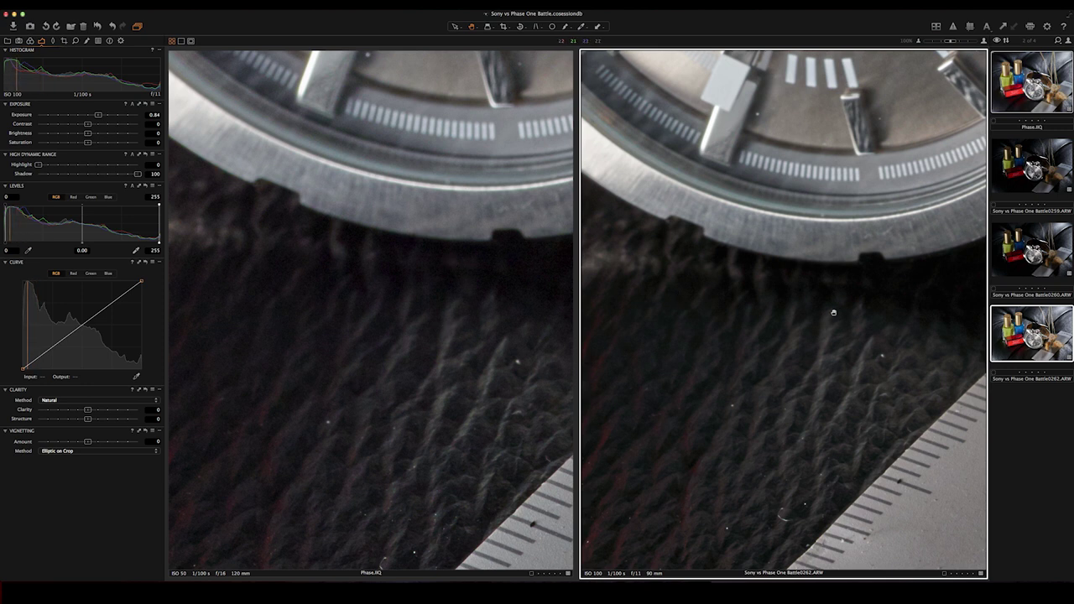
Pan both close-ups to the shadow area and ruler edge, then fit both whole images
drag(820, 319, 839, 238)
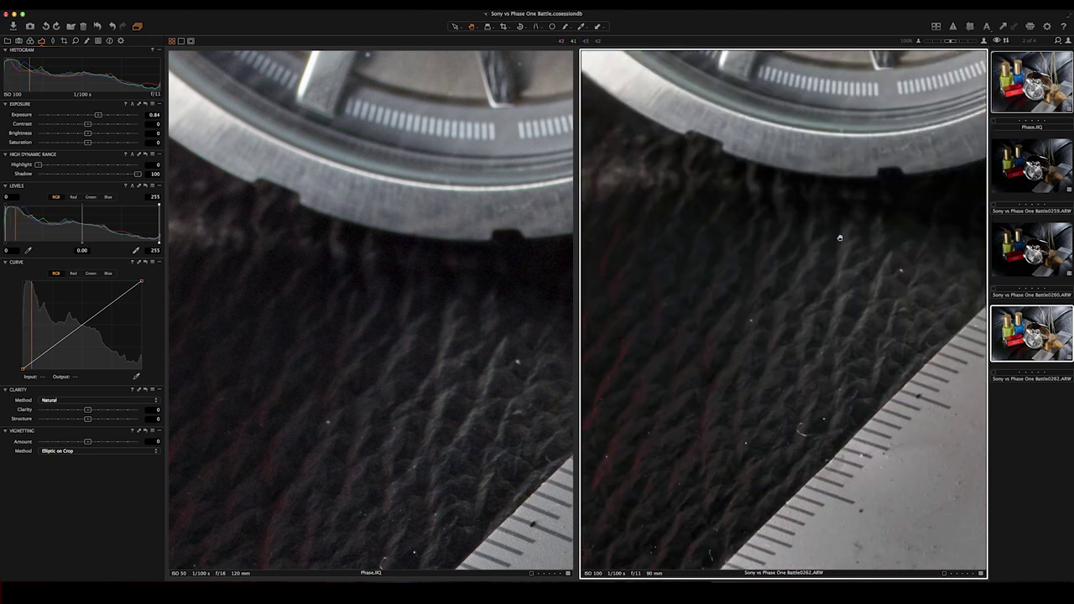
drag(511, 457, 433, 311)
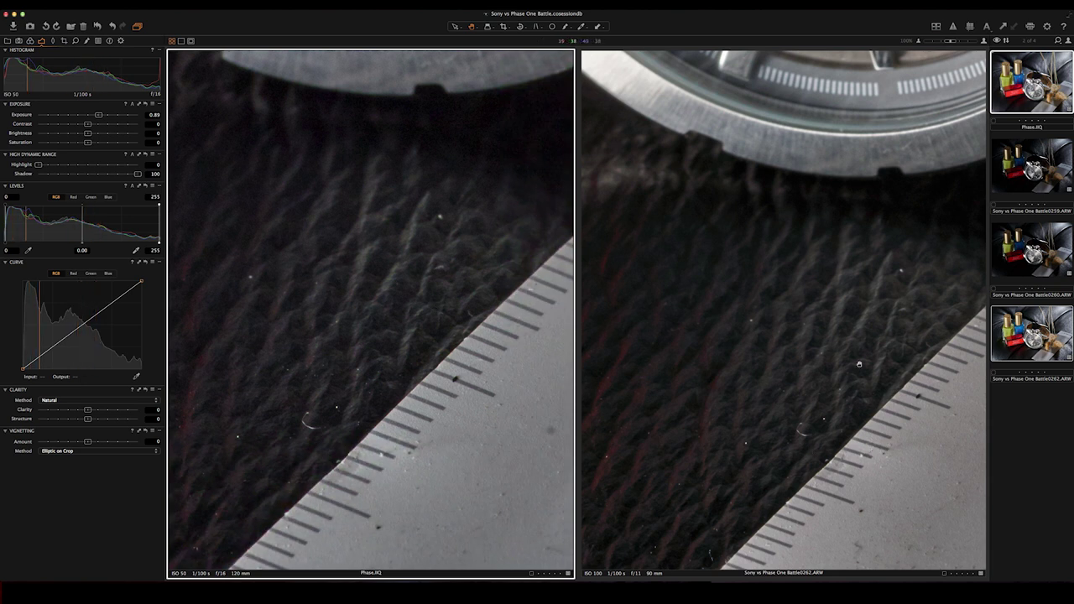
drag(859, 364, 790, 331)
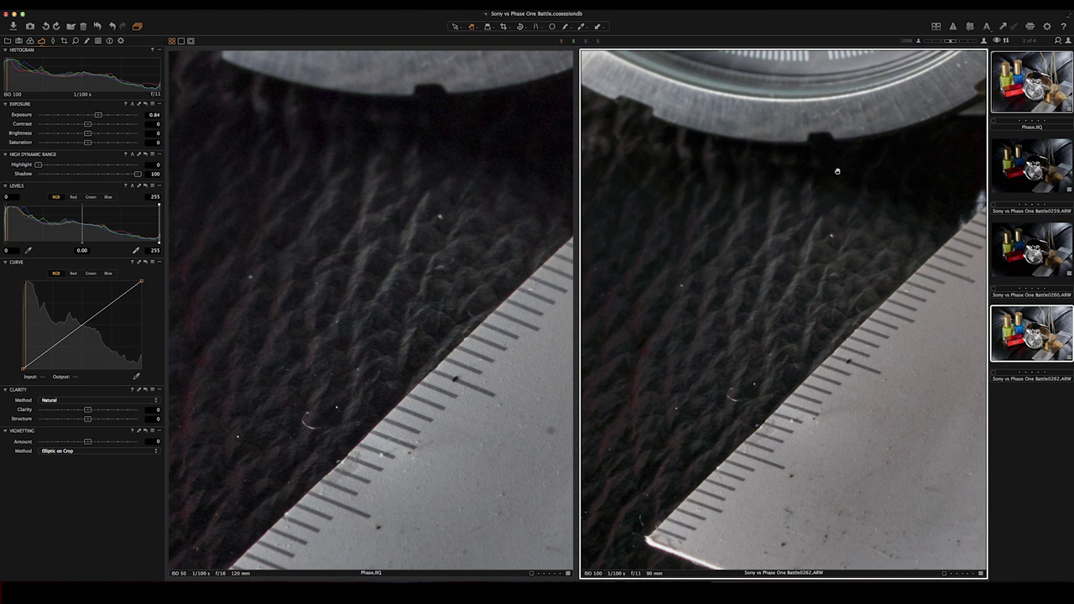
key(super+0)
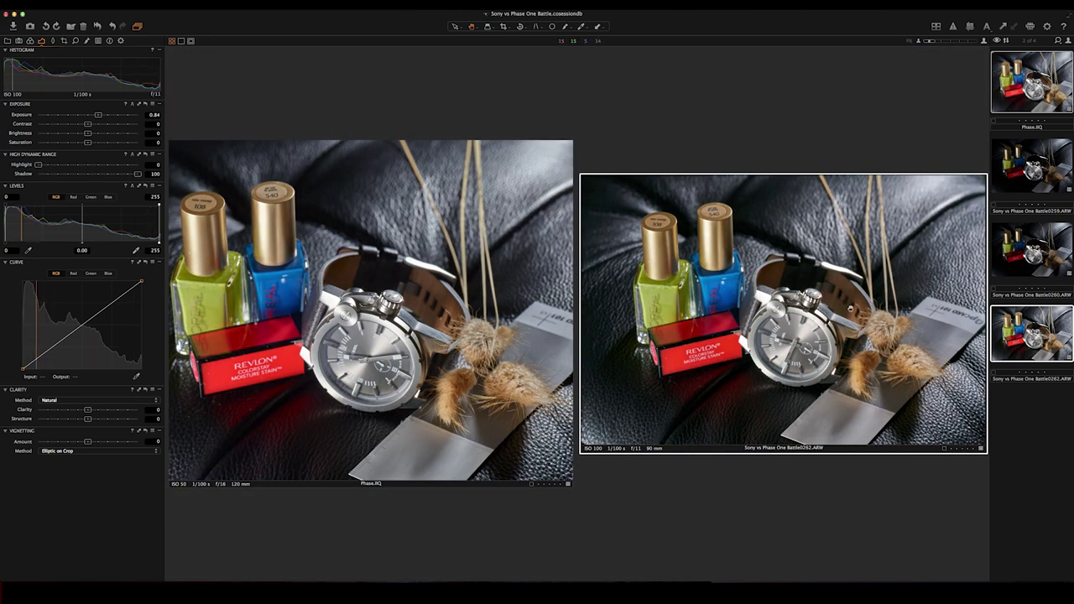
Zoom both shots to 100% on the watch and set the Phase One exposure to 0.82
double_click(849, 308)
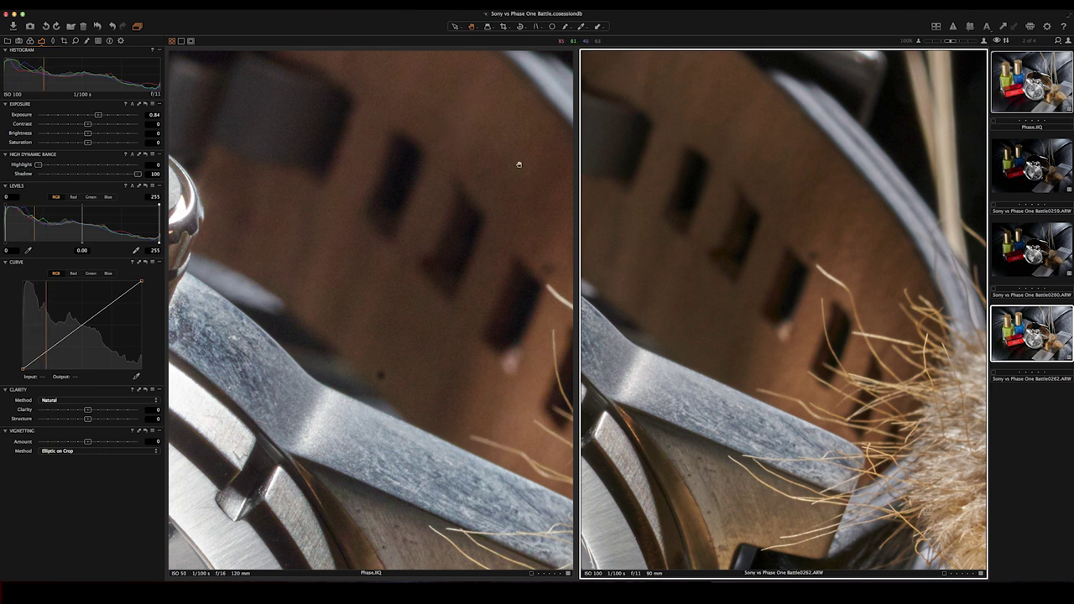
click(493, 214)
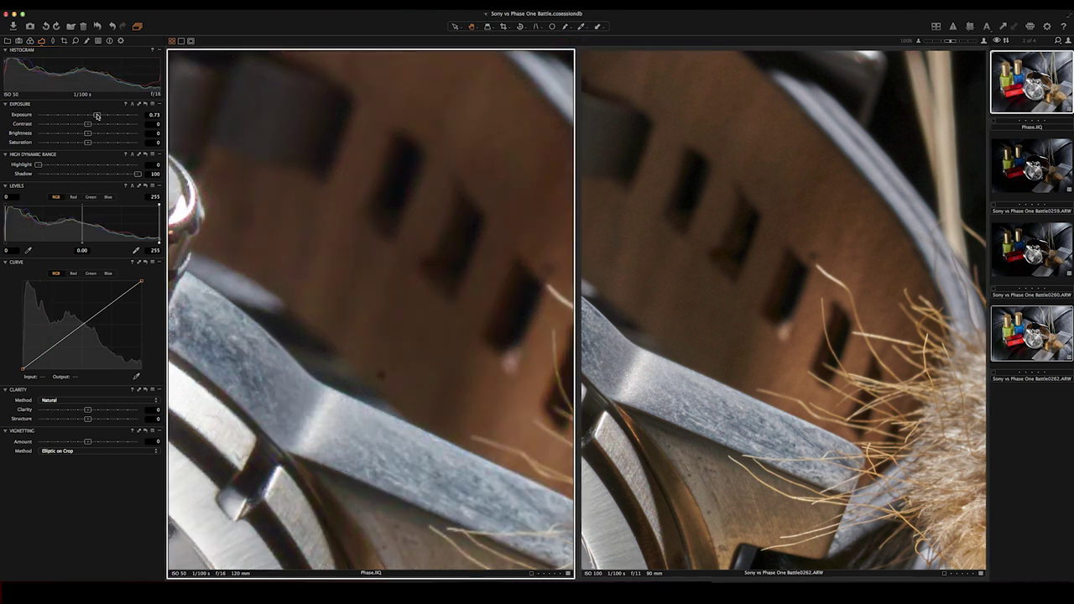
scroll(239, 162, up, 4)
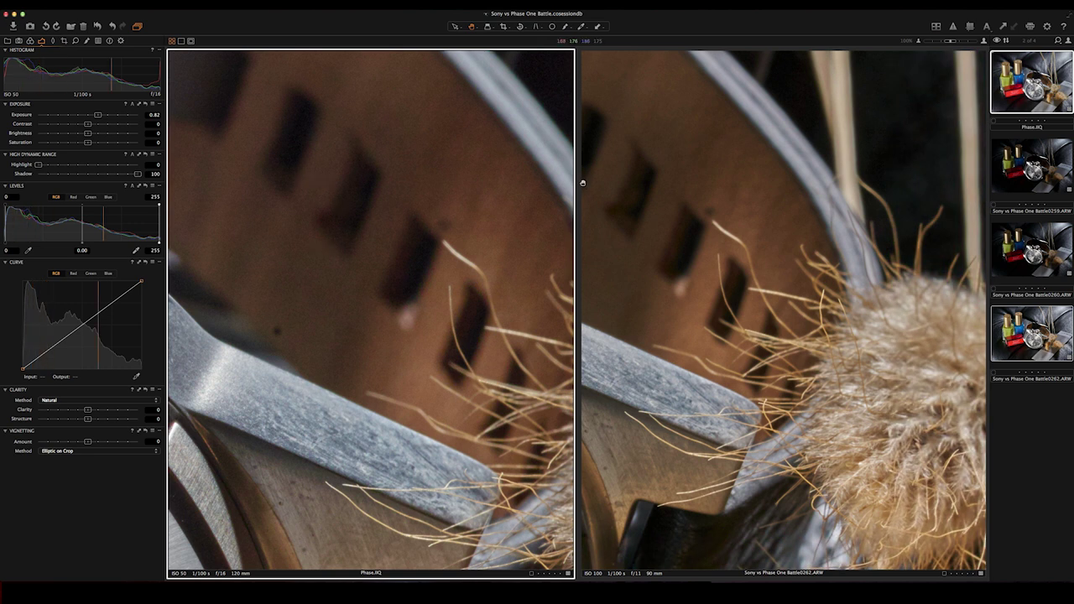
Pan both close-ups across the watch lever and crown, then return to both full images
drag(599, 179, 756, 182)
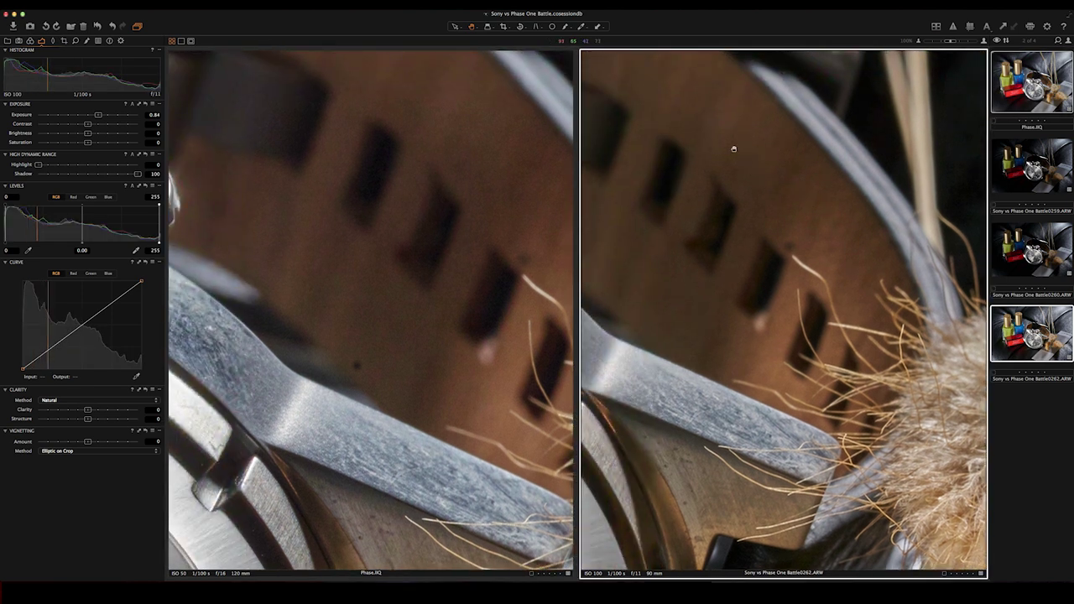
drag(741, 180, 804, 163)
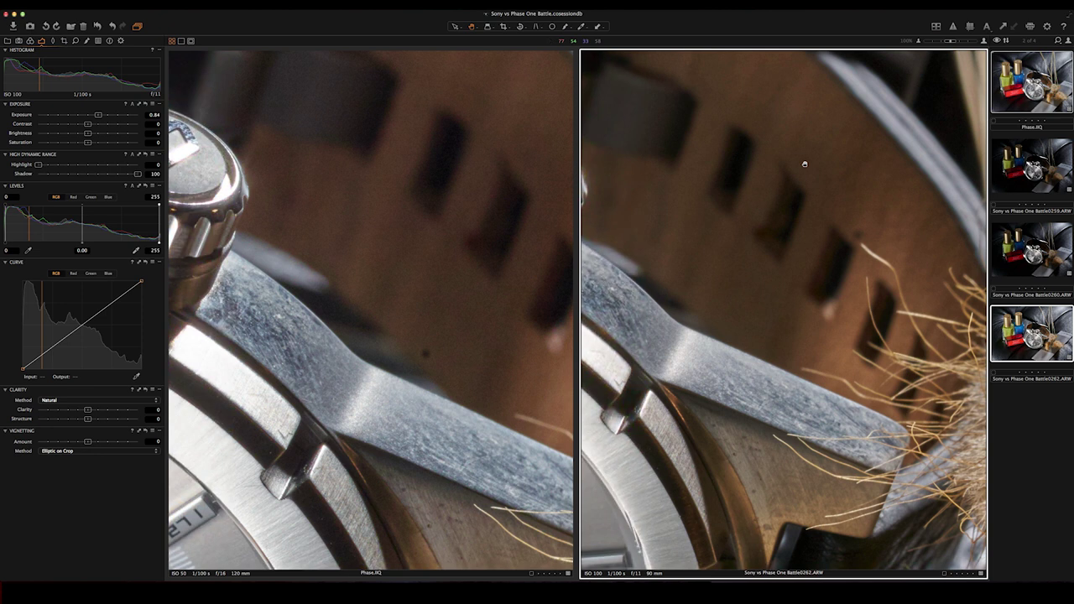
drag(696, 223, 803, 211)
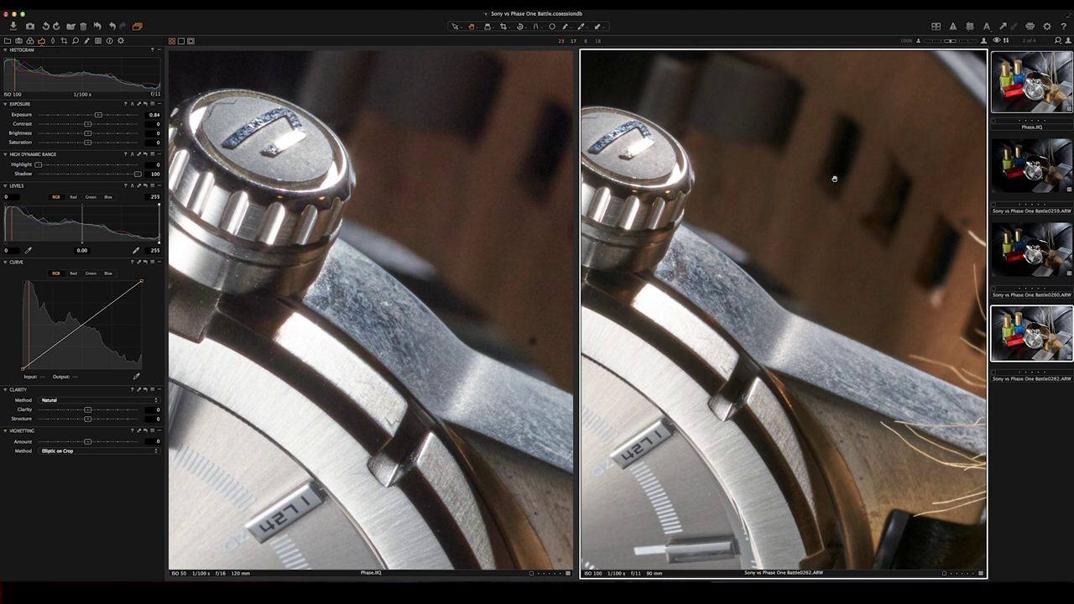
drag(834, 172, 801, 256)
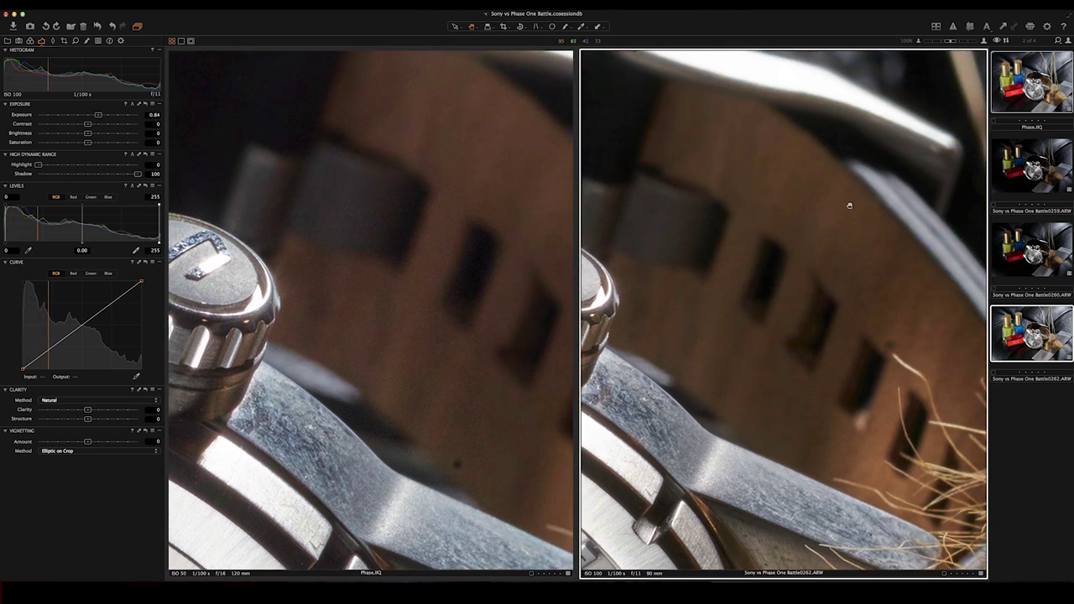
scroll(870, 246, down, 5)
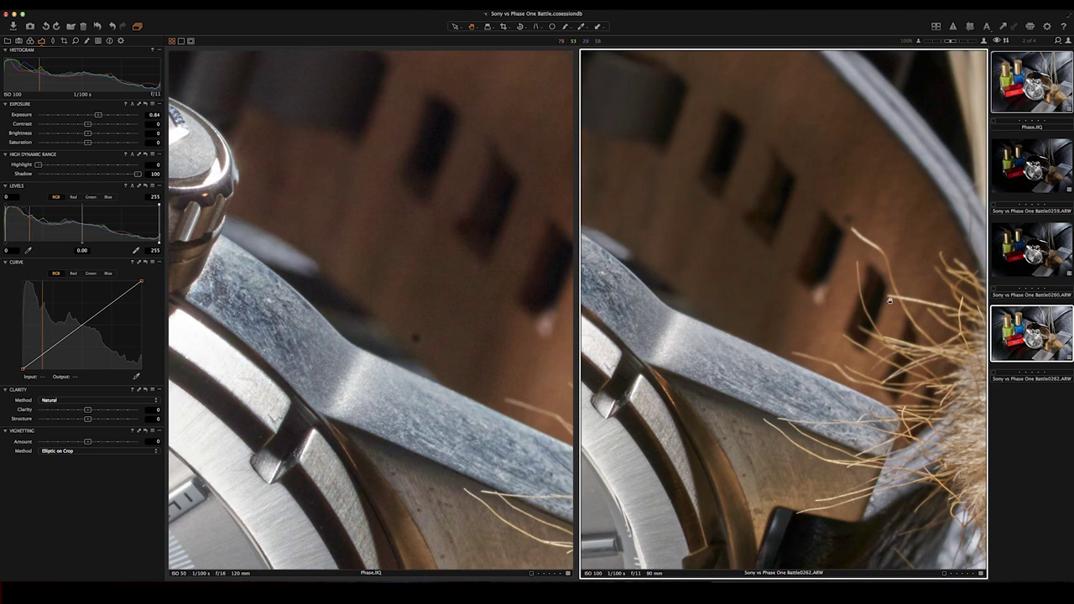
scroll(779, 375, down, 3)
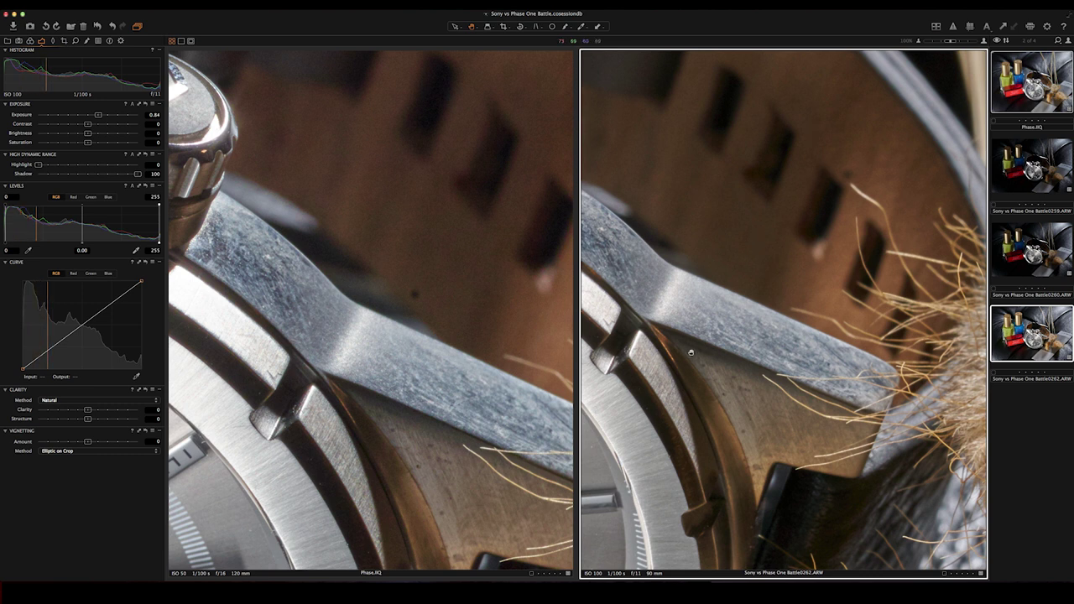
scroll(773, 348, up, 3)
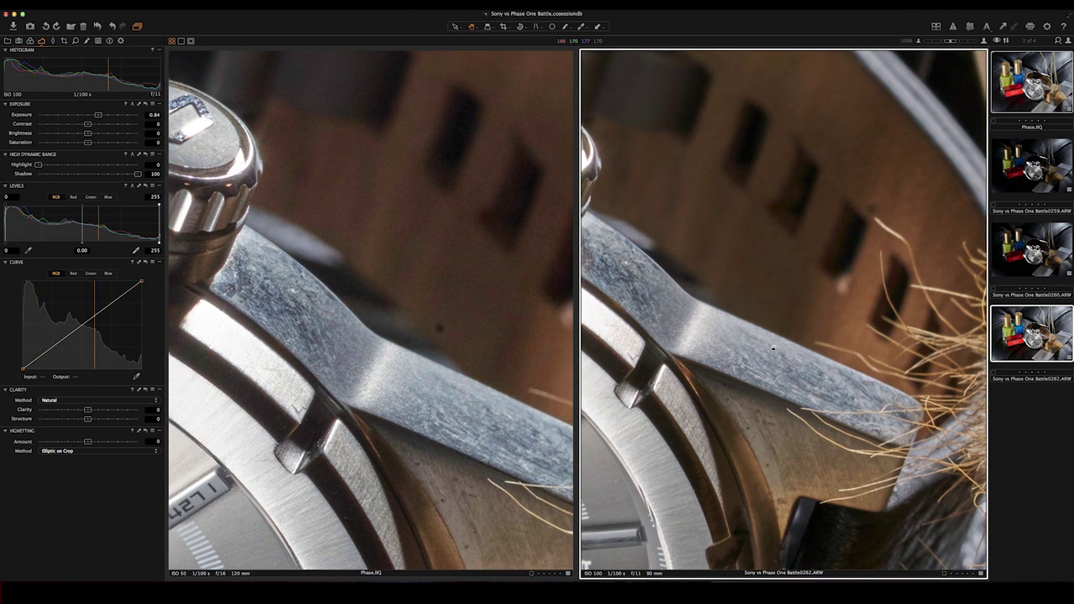
scroll(773, 348, down, 10)
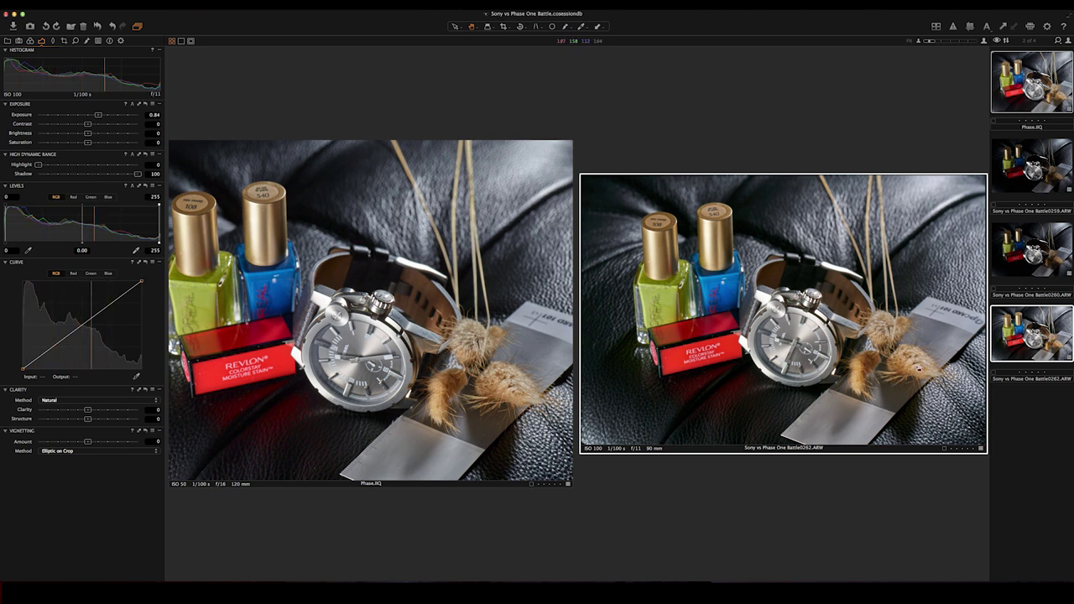
scroll(928, 378, up, 10)
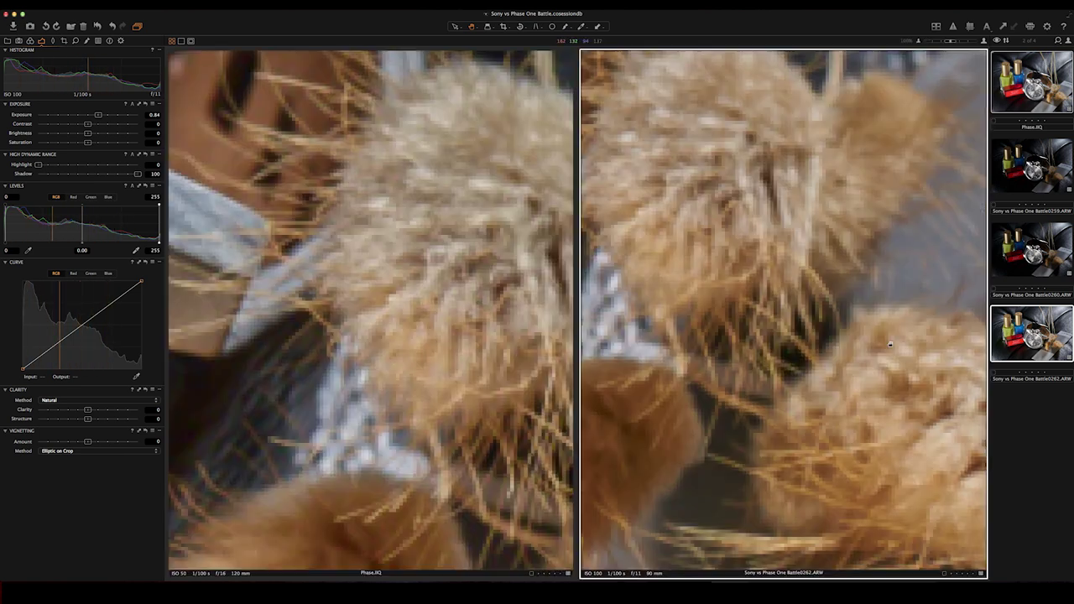
drag(457, 304, 375, 174)
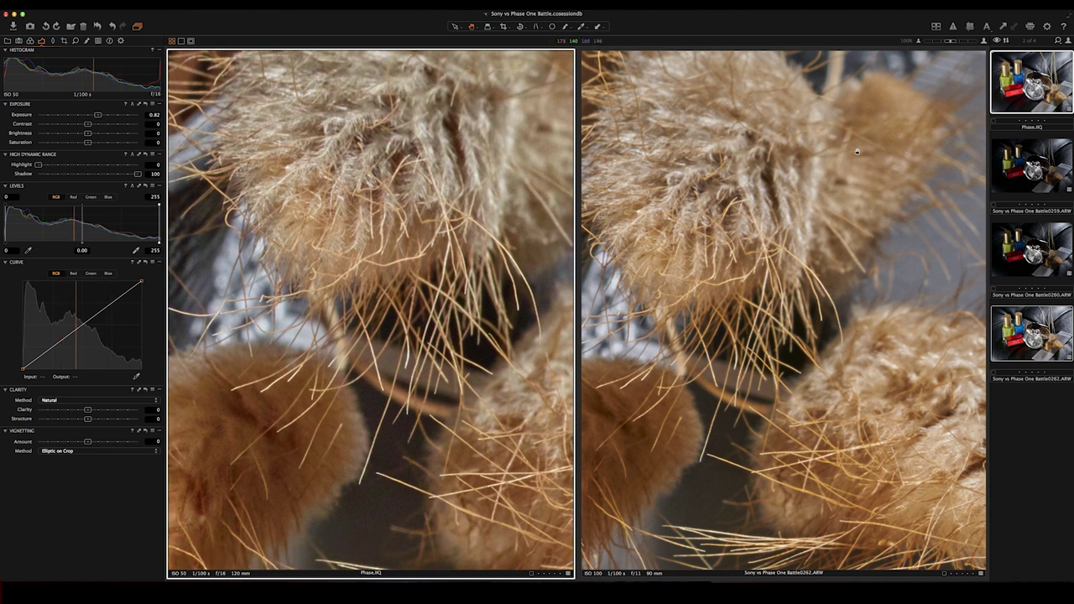
drag(839, 109, 837, 240)
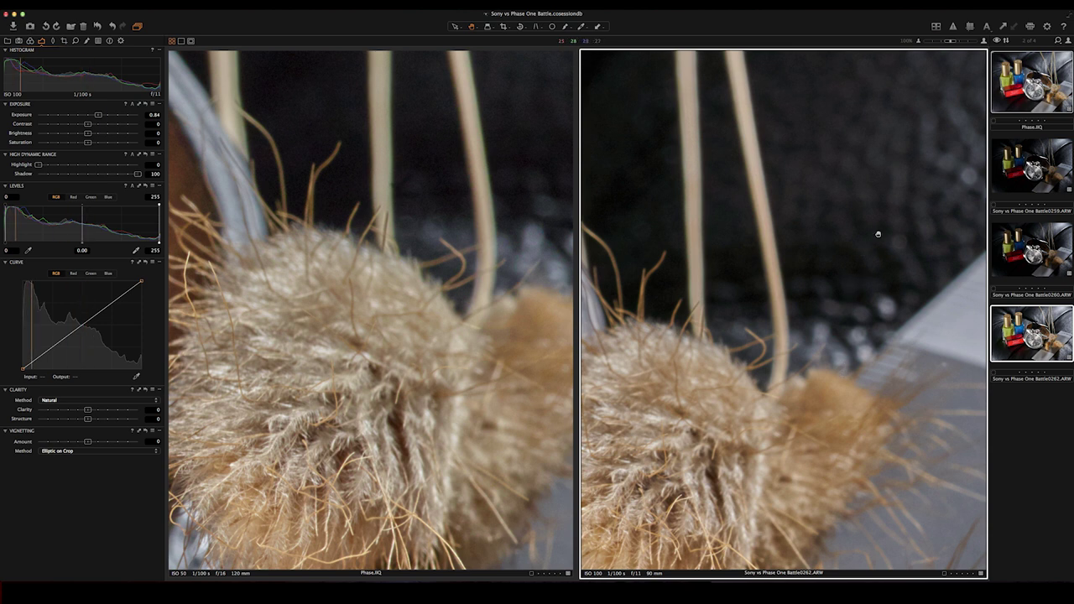
drag(695, 120, 736, 134)
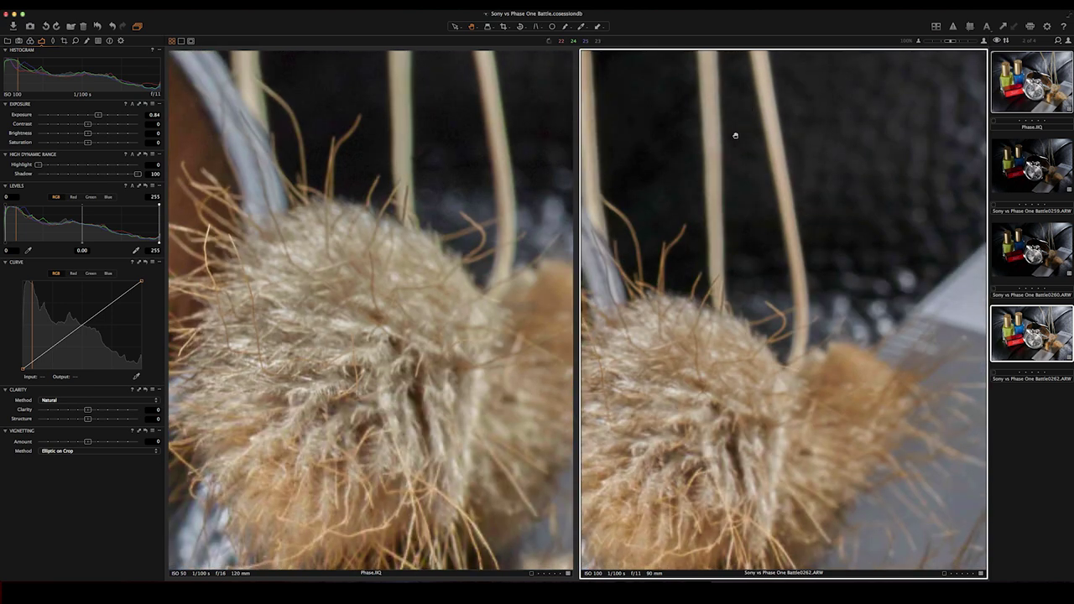
double_click(773, 271)
double_click(481, 260)
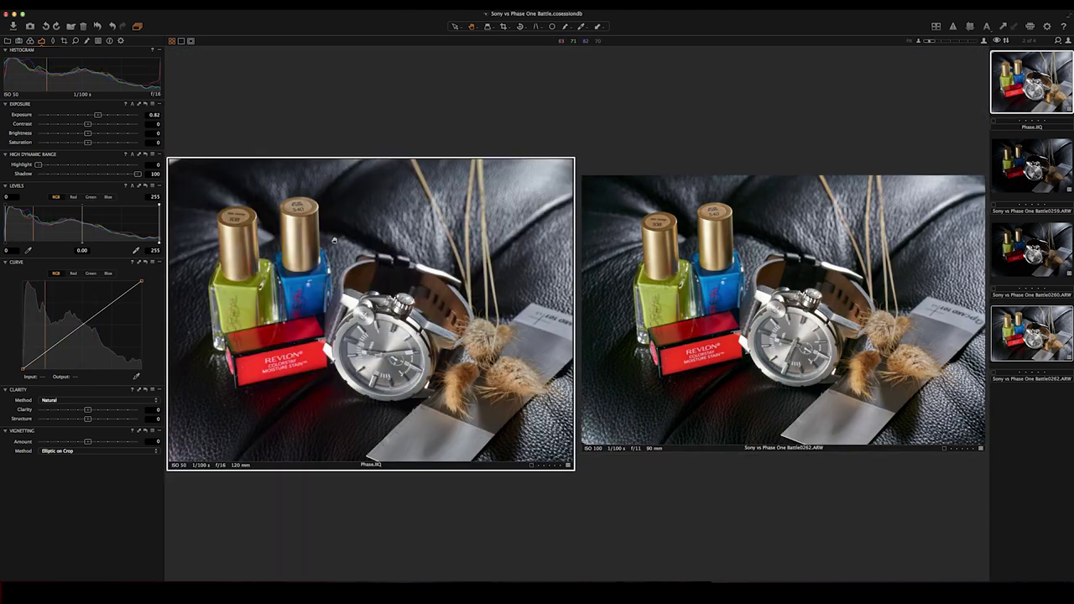
double_click(269, 224)
double_click(752, 244)
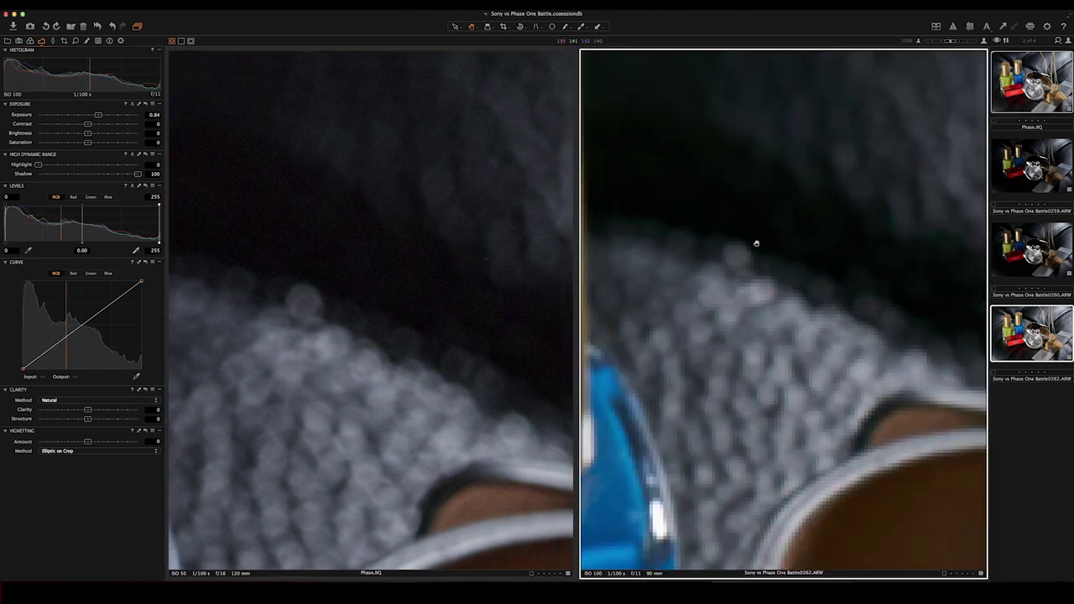
drag(822, 297, 823, 344)
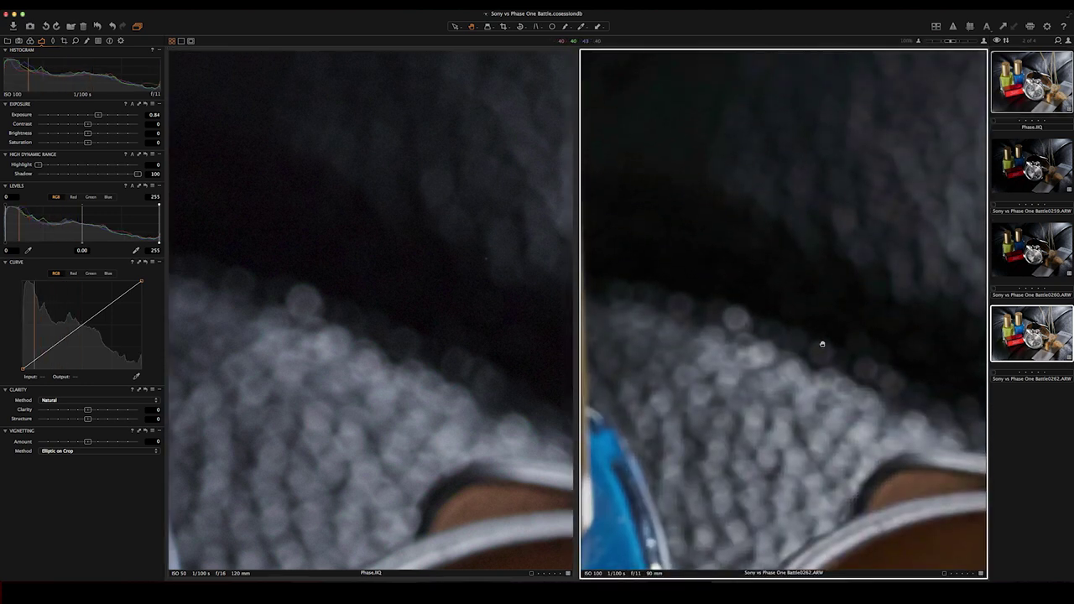
click(479, 173)
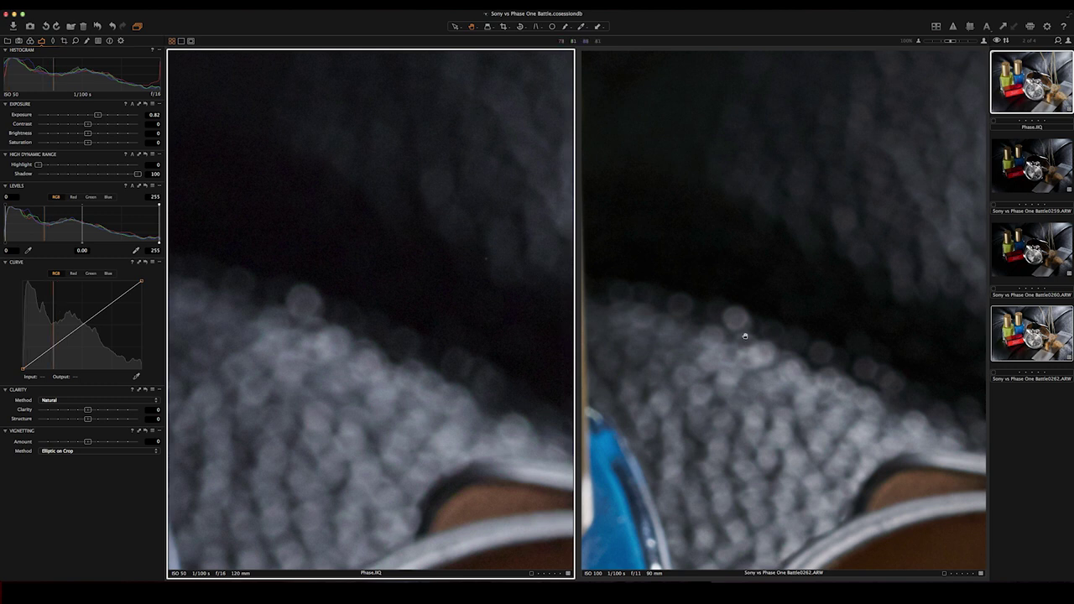
click(699, 326)
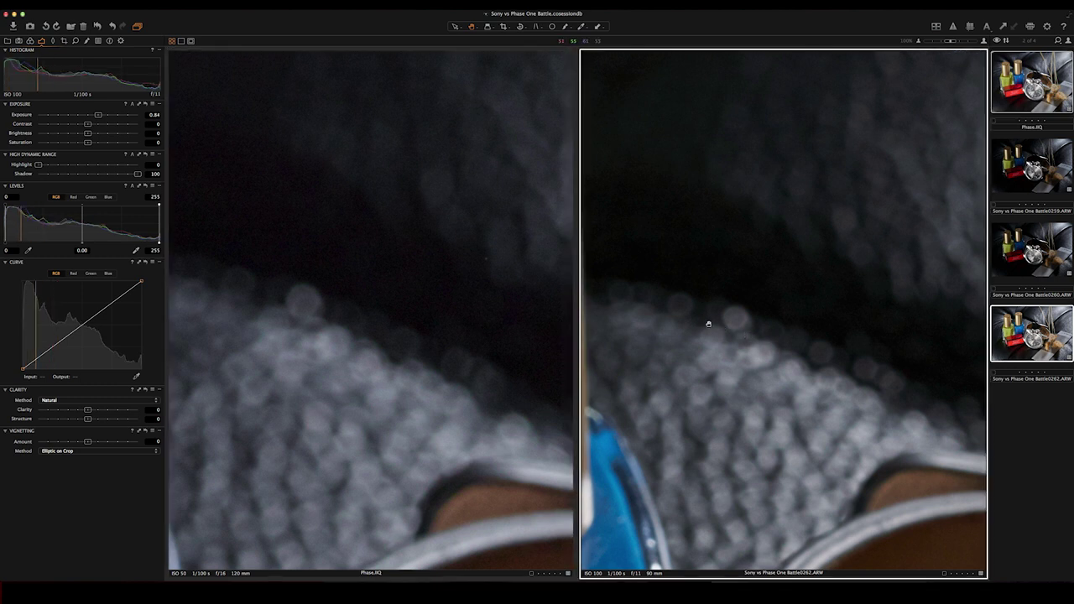
key(z)
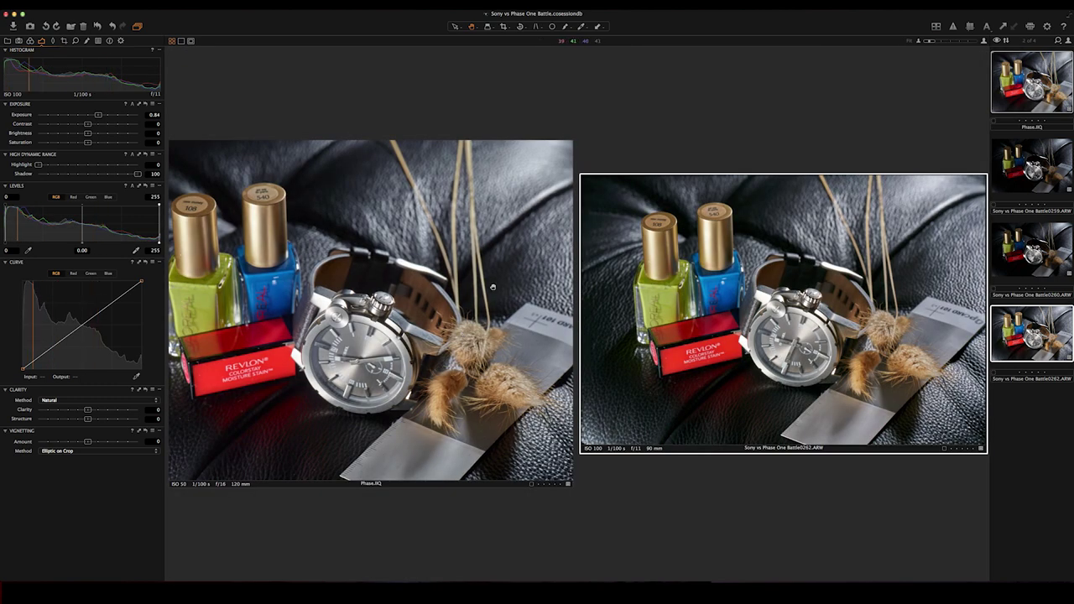
Briefly check the watch strap at 100%, then reset the Phase One shadow recovery to 0
double_click(367, 273)
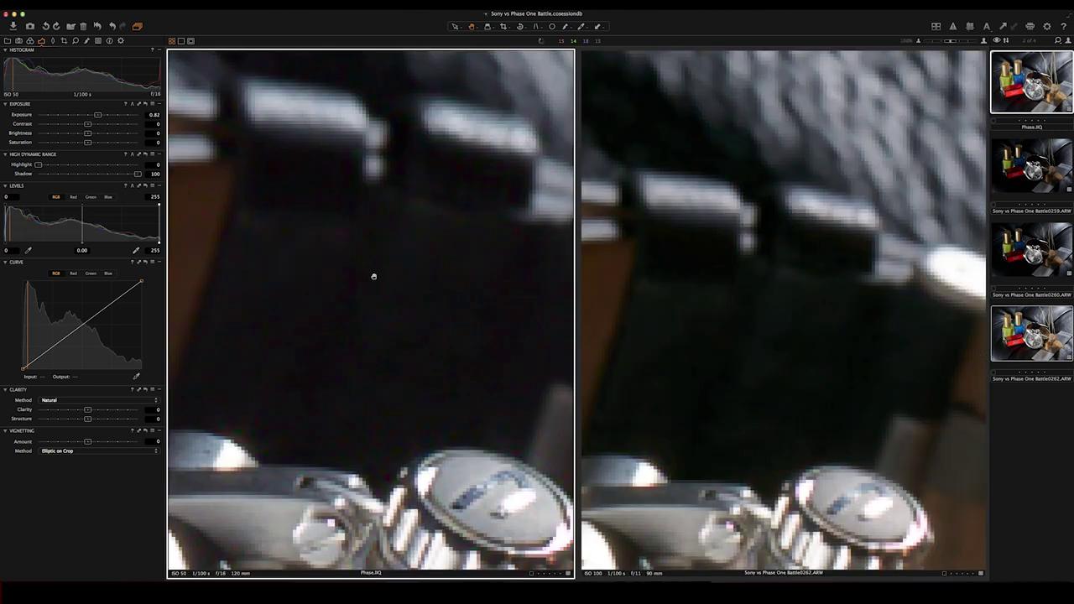
double_click(462, 307)
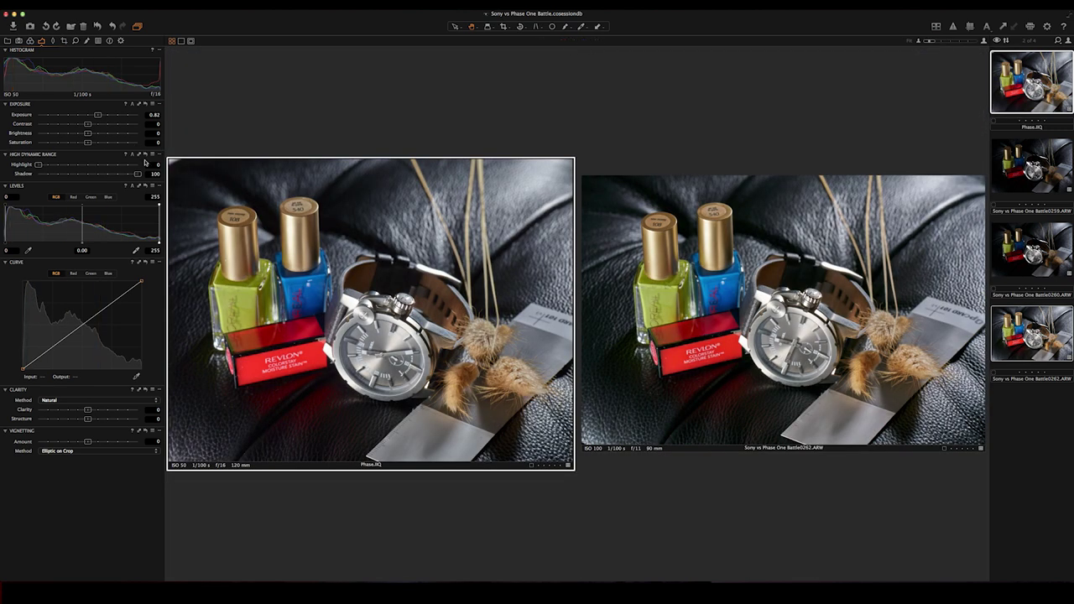
double_click(138, 175)
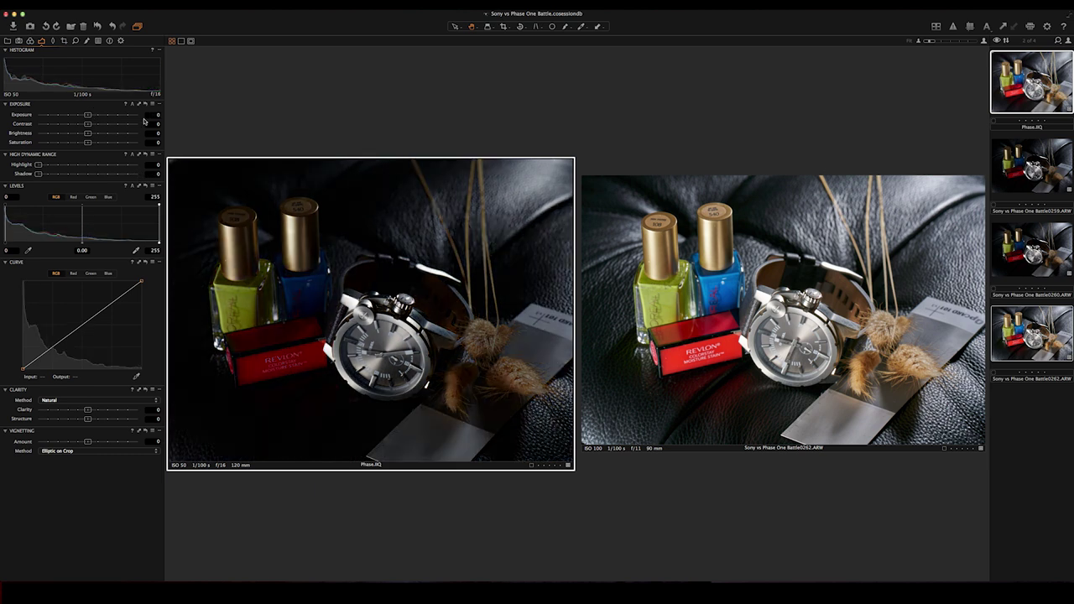
Reset the Sony photo's shadow and exposure to 0 and view it at 100% on the watch lug
click(618, 228)
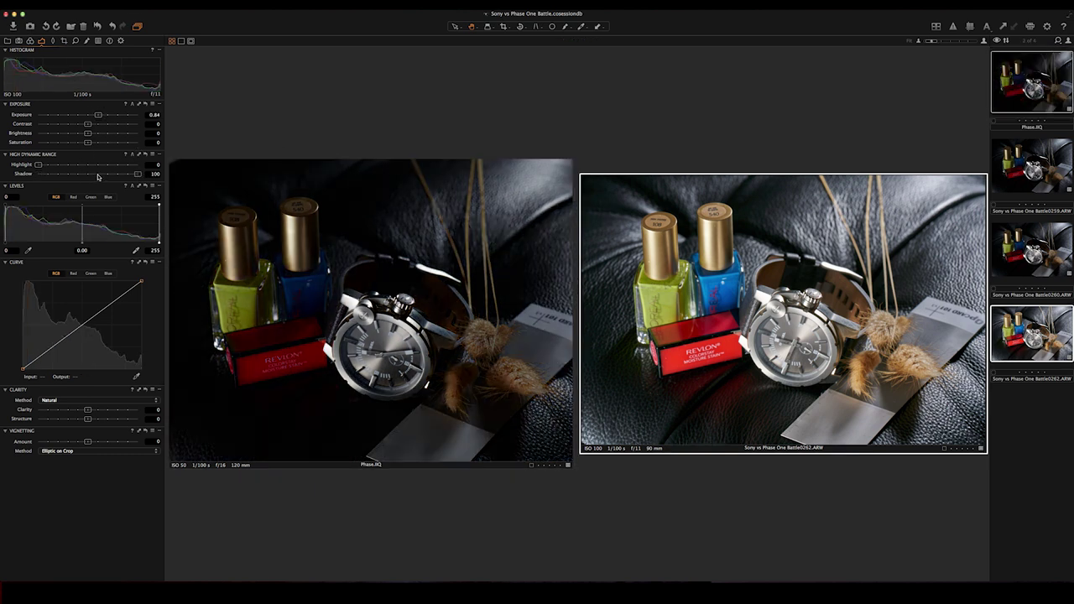
double_click(137, 174)
double_click(98, 114)
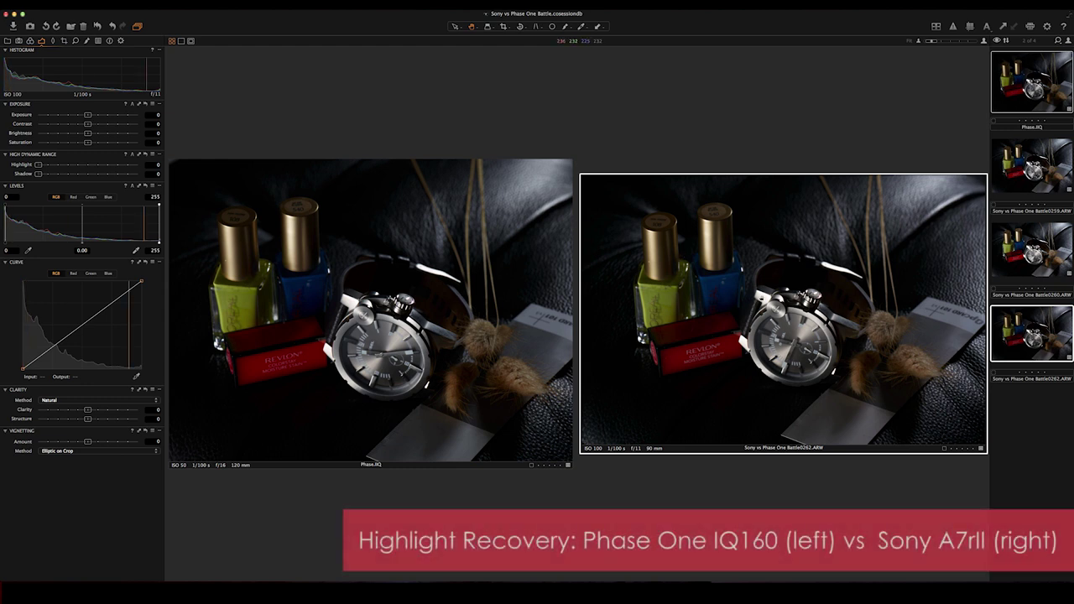
key(super+alt+0)
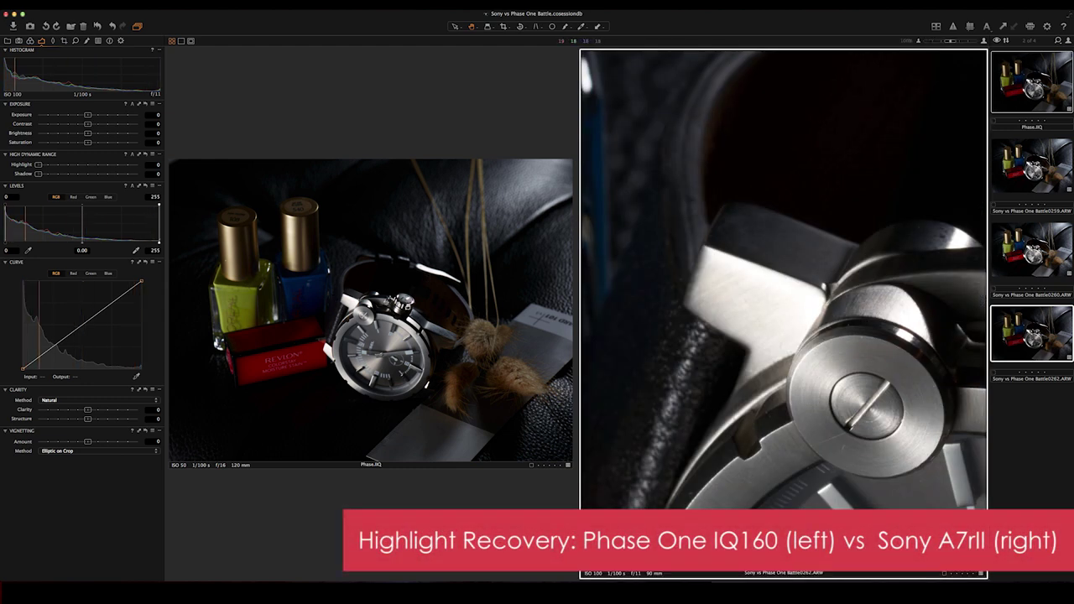
Raise the Phase One photo's highlight recovery to 100 on the zoomed watch lug
click(348, 302)
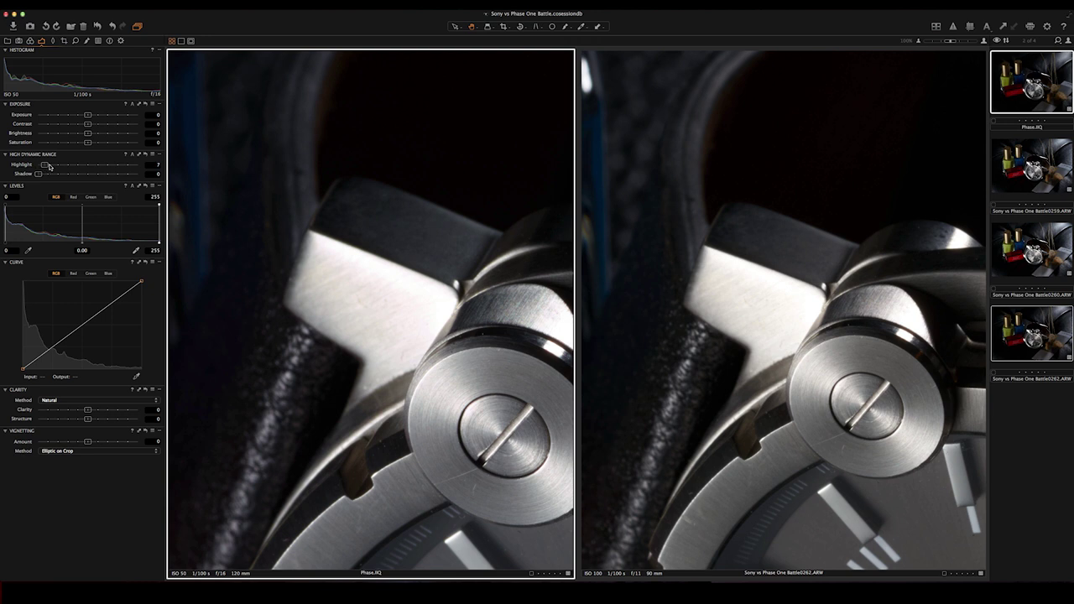
drag(46, 164, 153, 166)
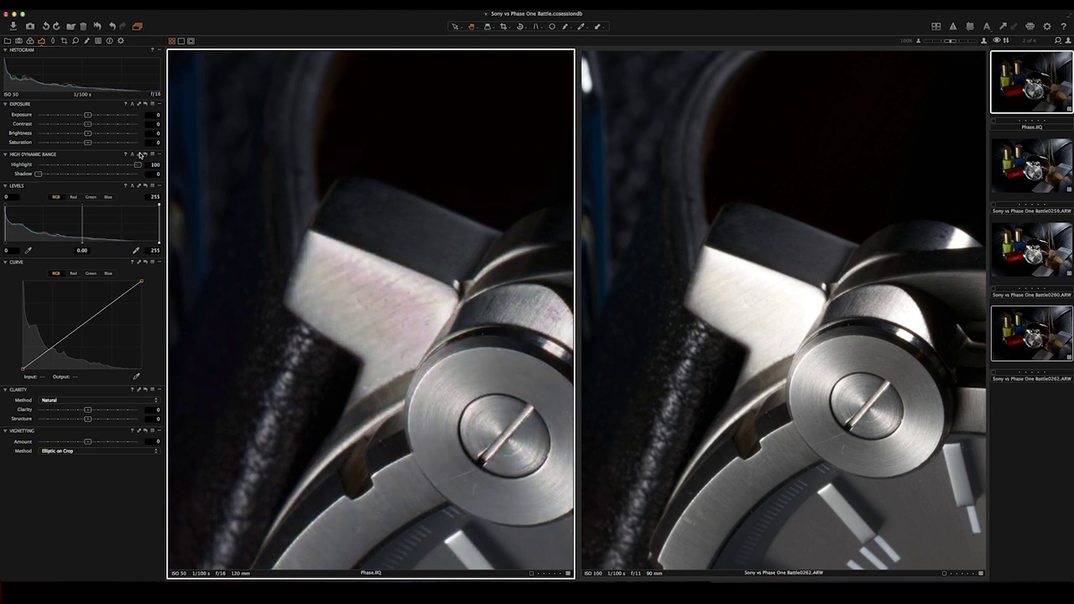
drag(373, 219, 348, 175)
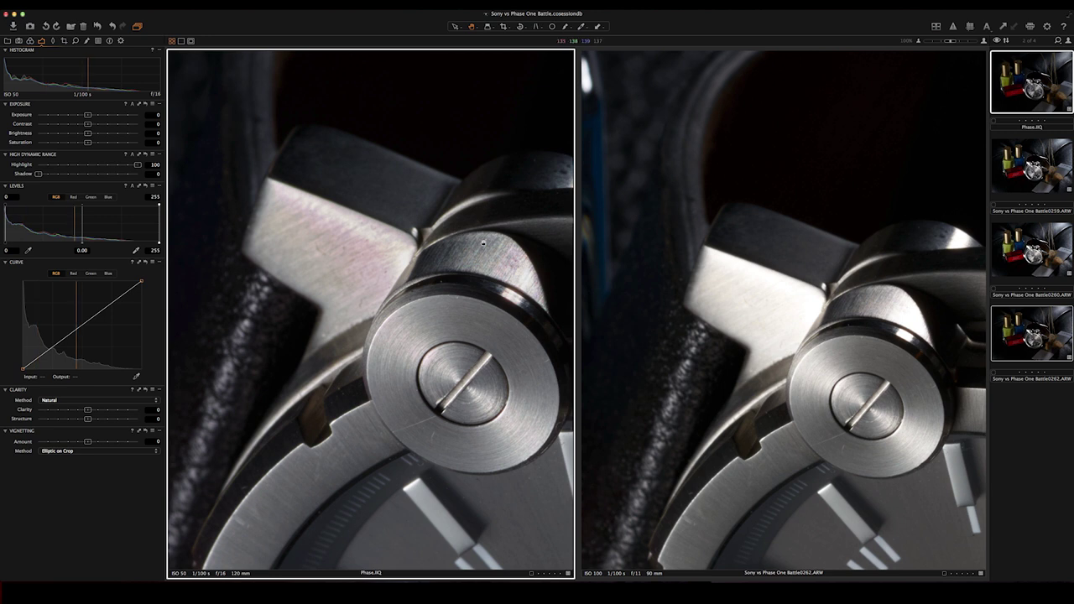
Raise the Sony photo's highlight recovery to 100 and pan both close-ups toward the dial
key(Right)
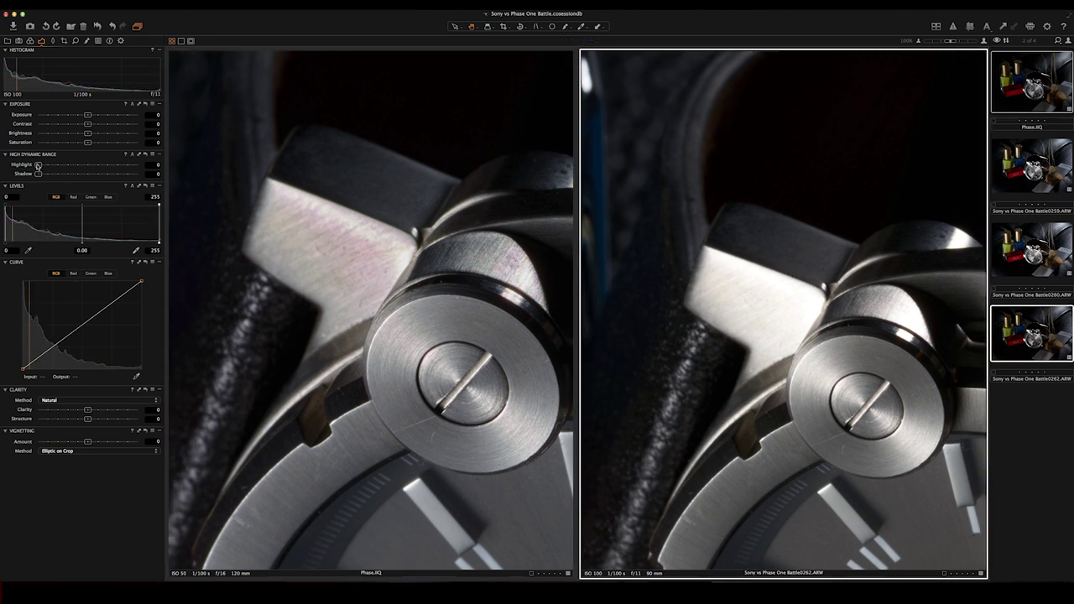
drag(36, 165, 147, 169)
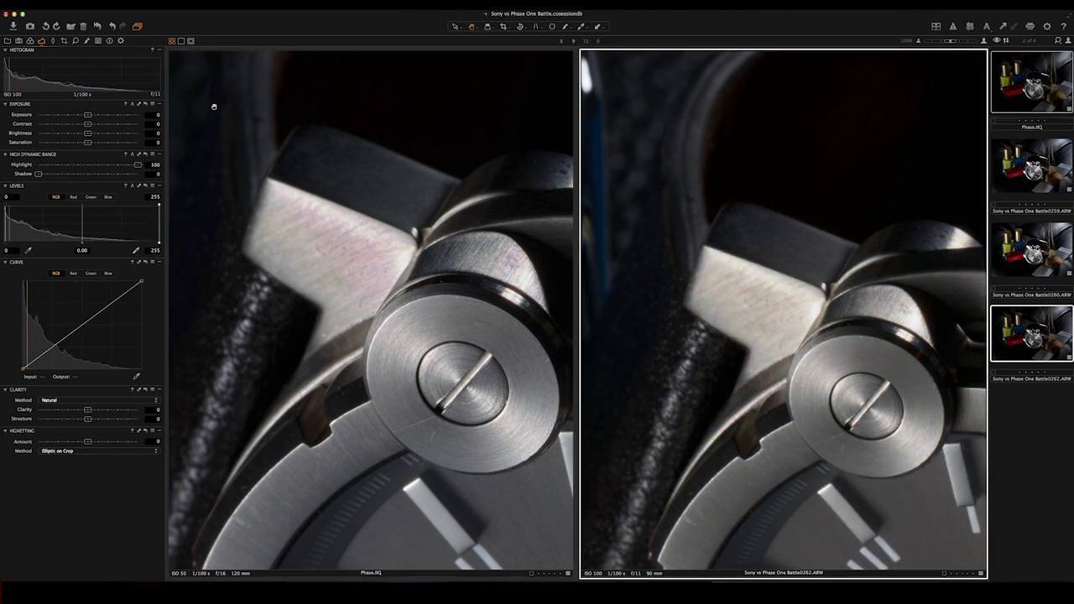
click(404, 250)
drag(404, 250, 402, 265)
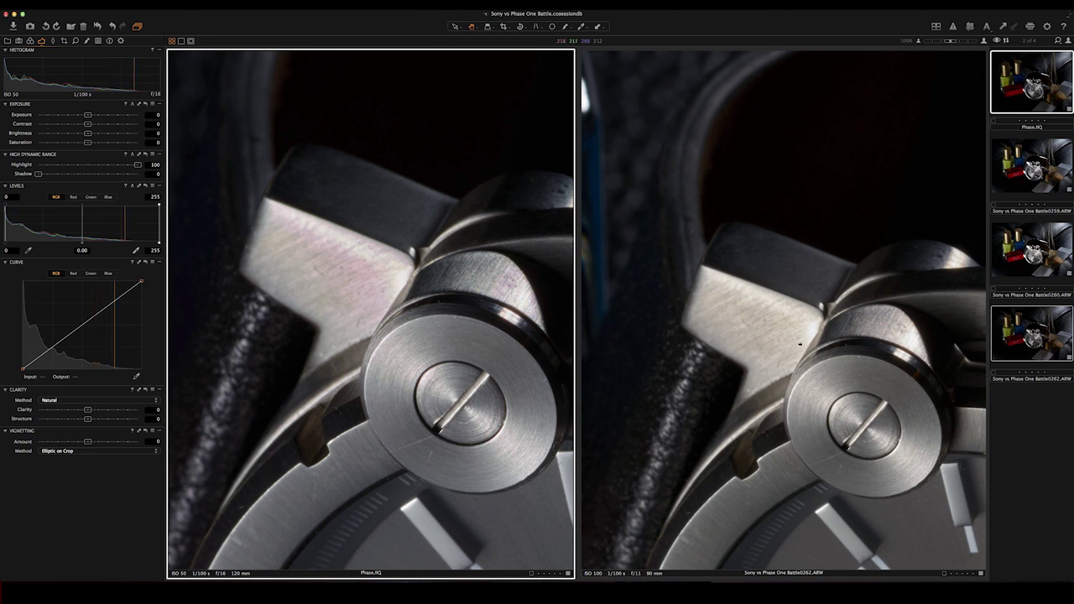
drag(800, 342, 784, 264)
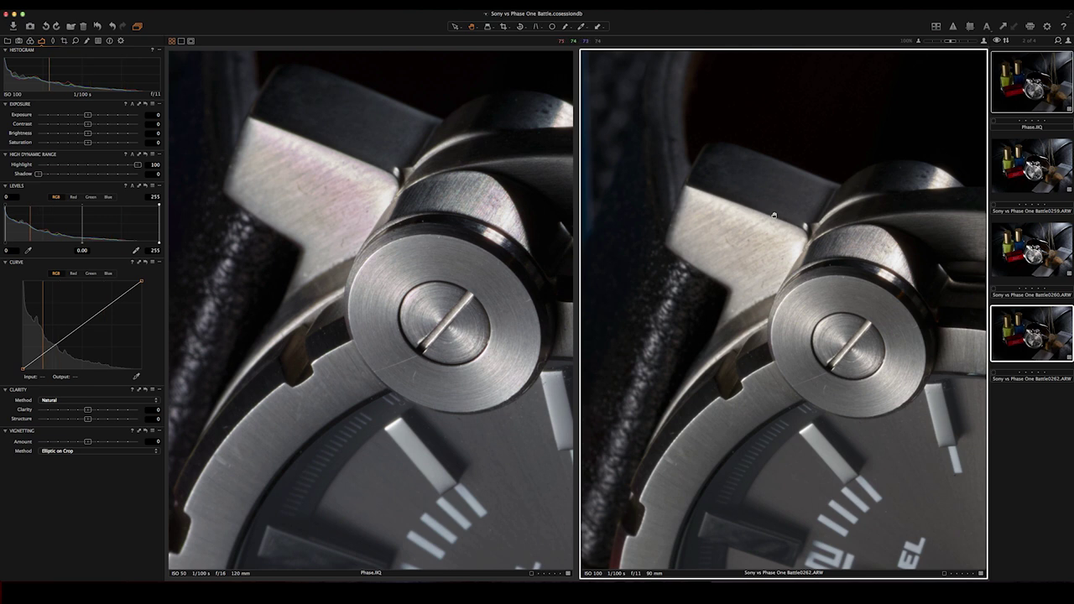
scroll(797, 235, right, 5)
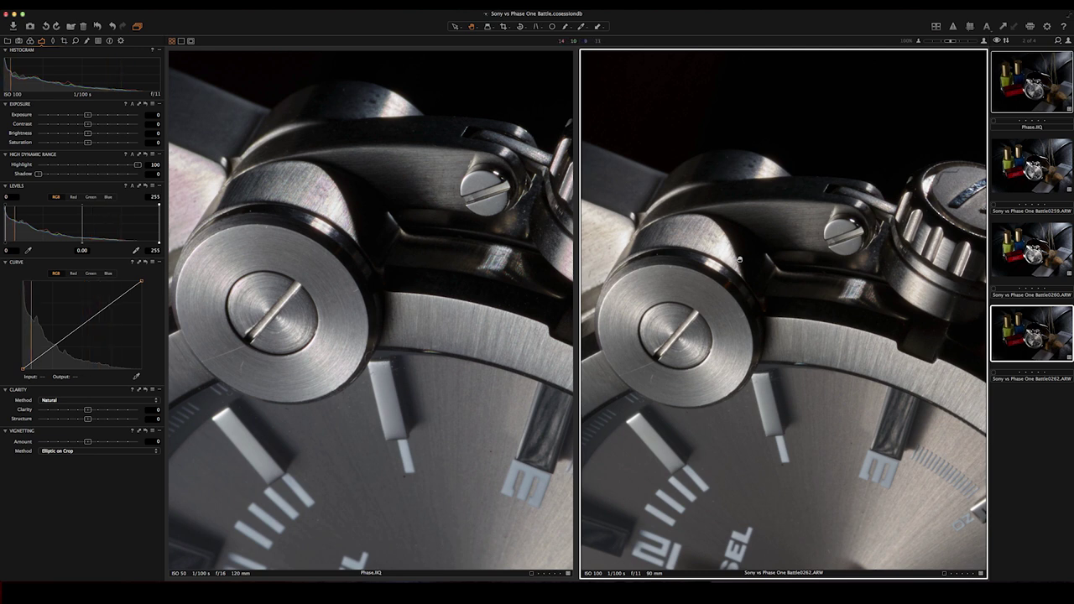
scroll(717, 271, right, 10)
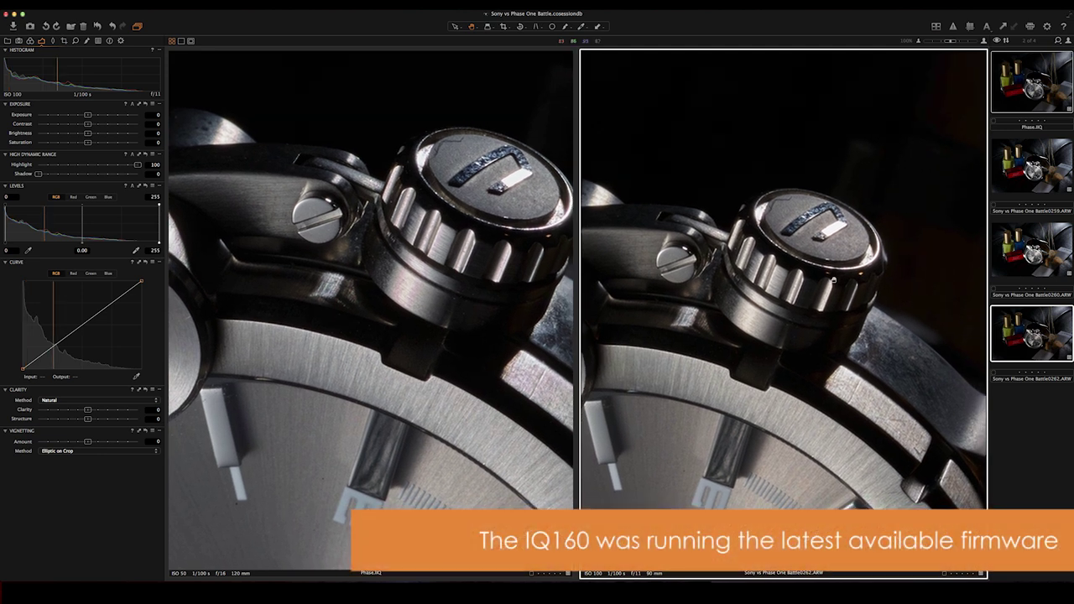
scroll(759, 250, right, 10)
scroll(759, 250, down, 6)
scroll(875, 304, down, 6)
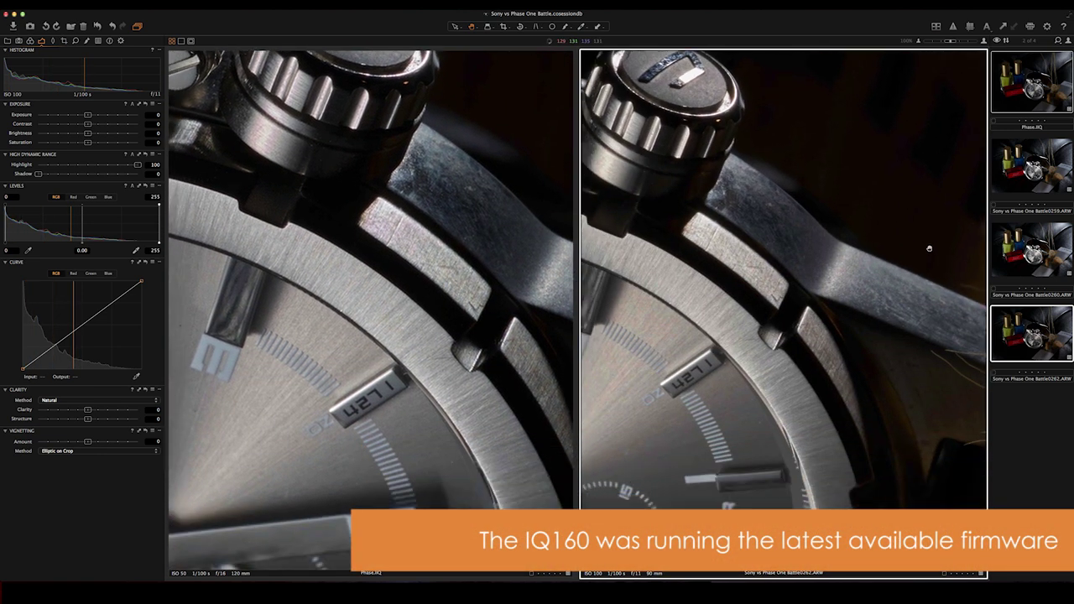
scroll(808, 411, left, 3)
scroll(809, 411, down, 1)
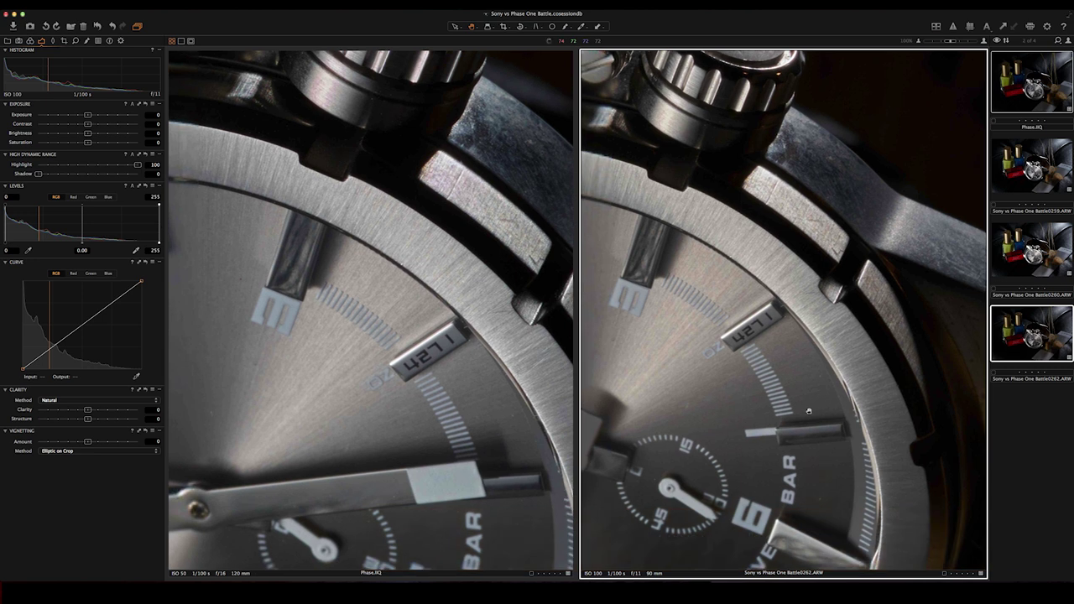
key(super+0)
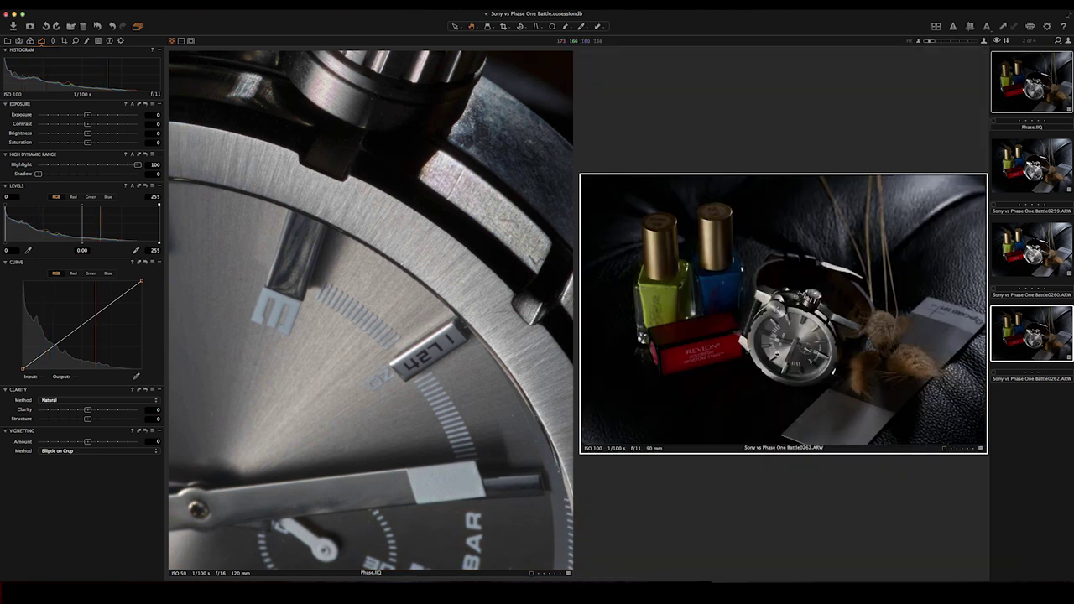
click(744, 348)
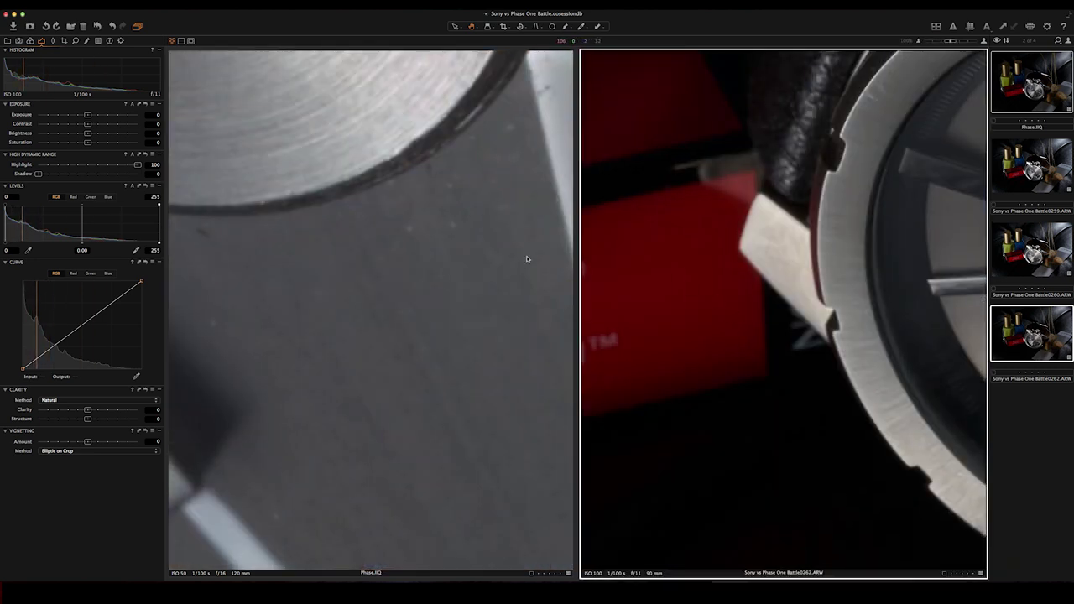
click(518, 173)
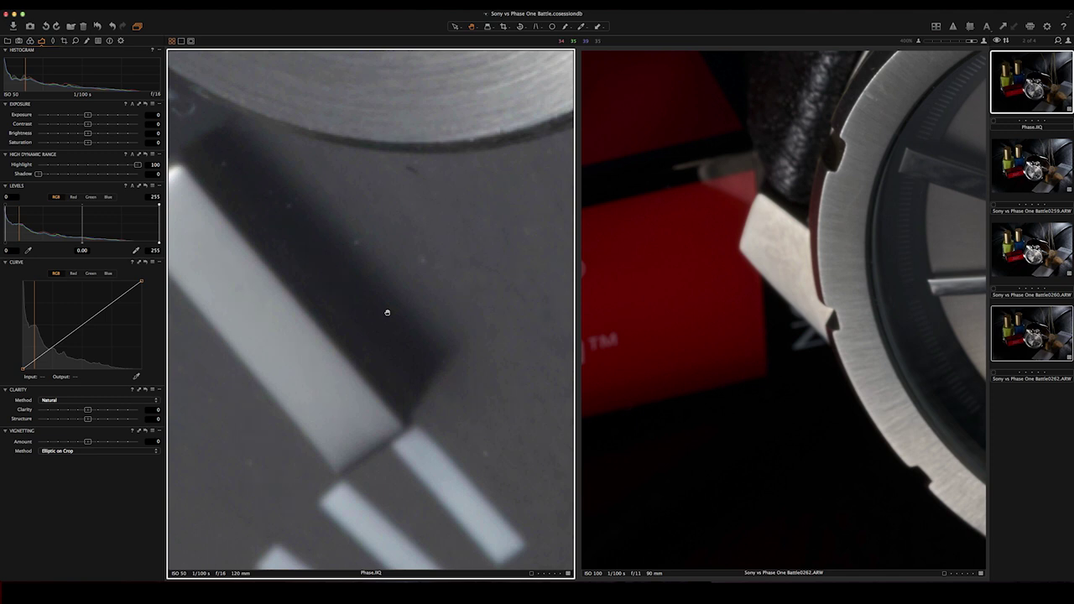
key(super+0)
click(344, 331)
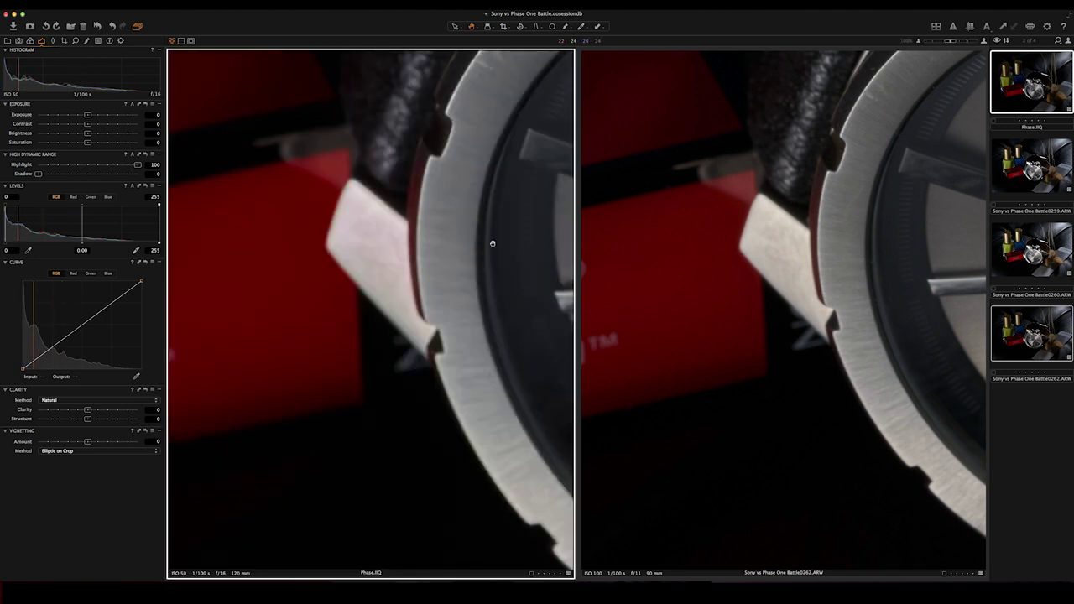
drag(492, 240, 482, 251)
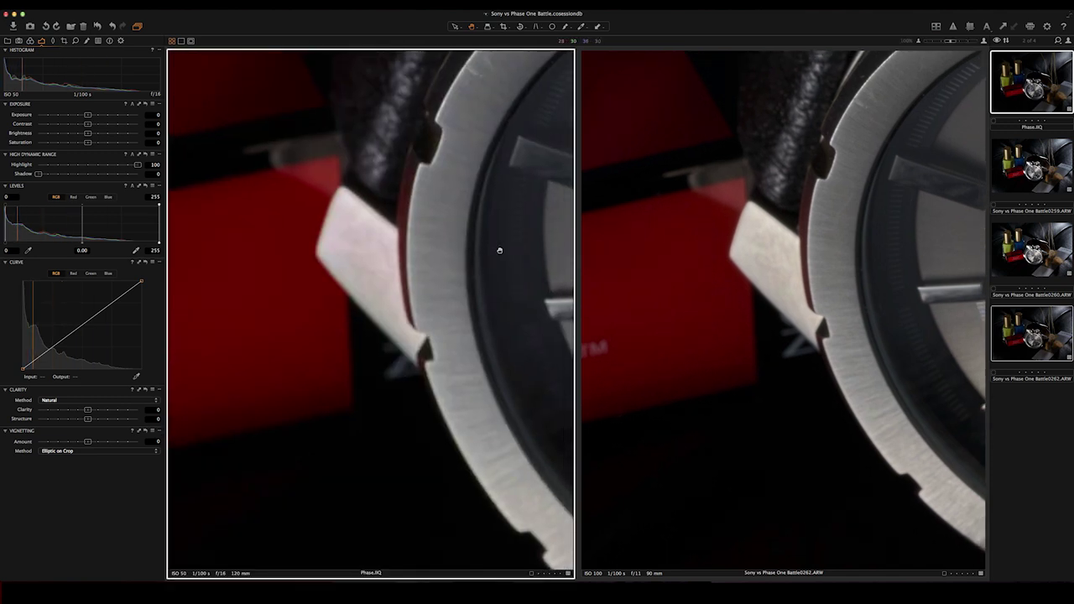
click(765, 281)
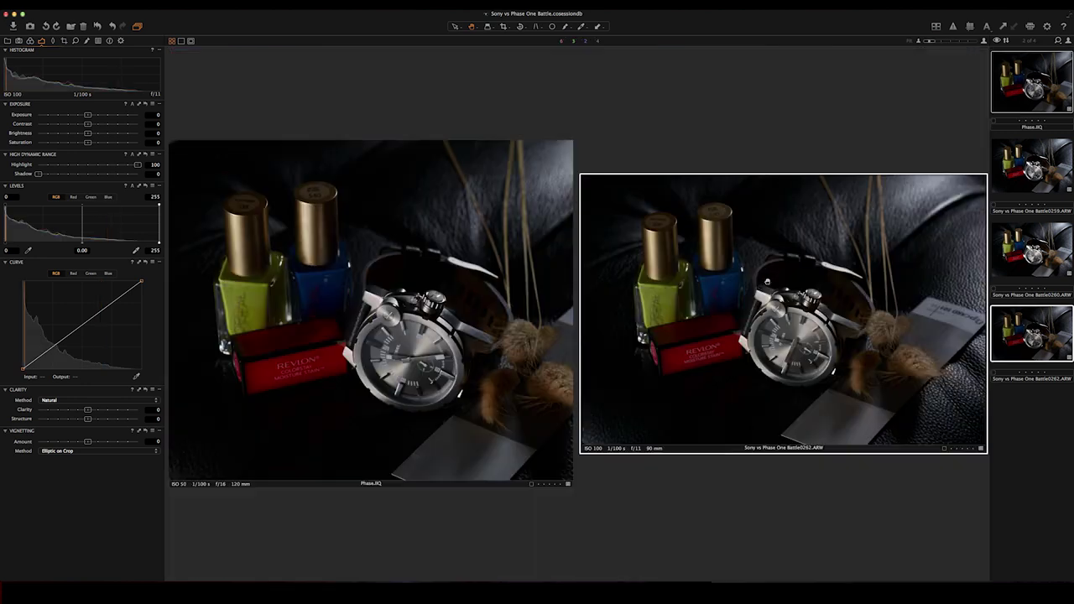
click(930, 190)
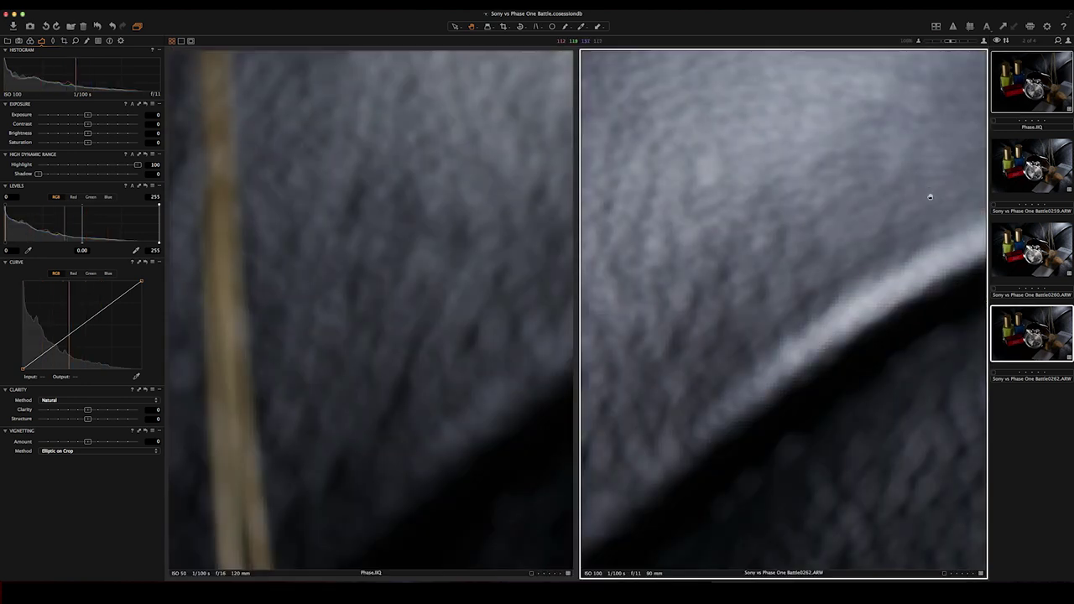
click(858, 257)
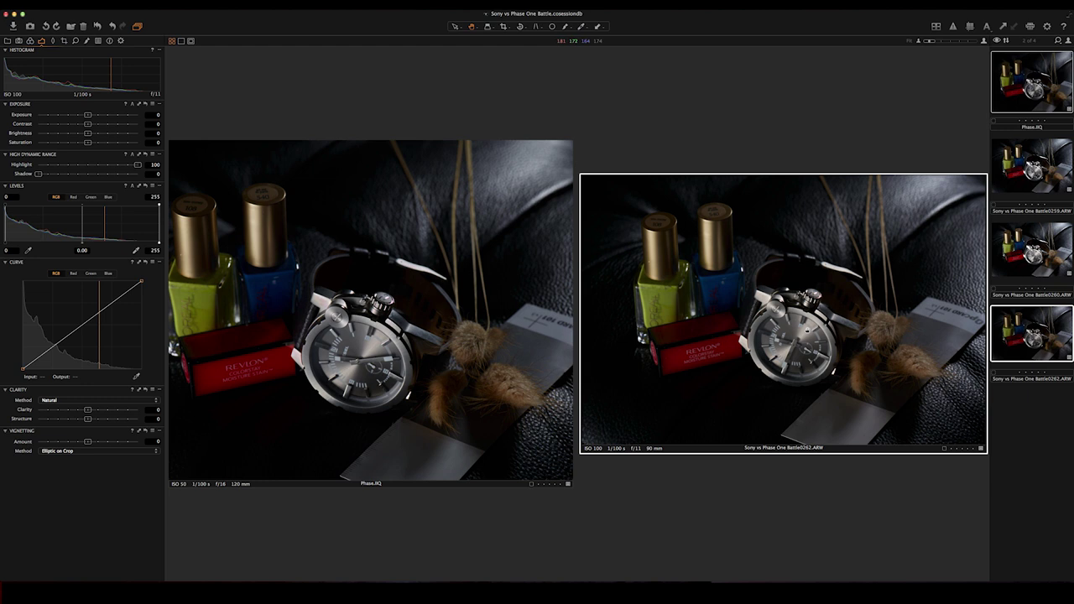